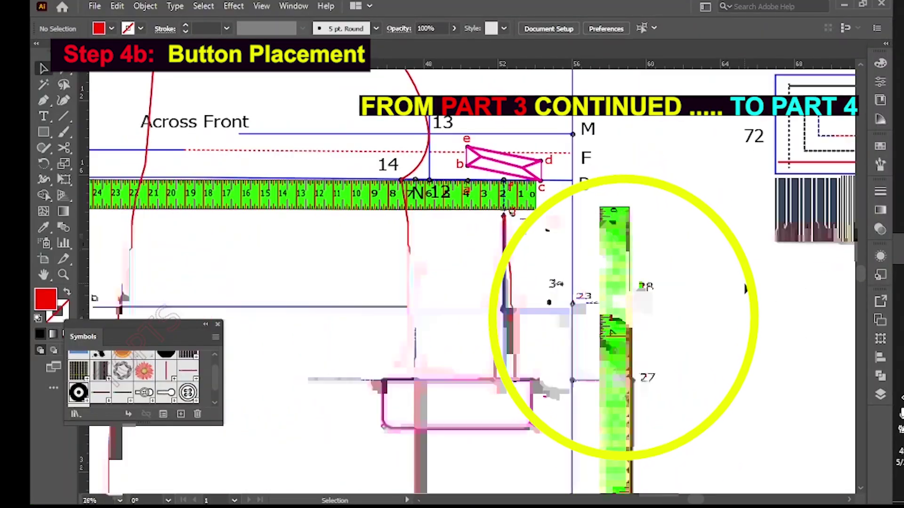
# Move the horizontal ruler below the hip pocket and draw the button placement line from point 23 to point 34
pyautogui.moveTo(367, 208); pyautogui.dragTo(220, 480)
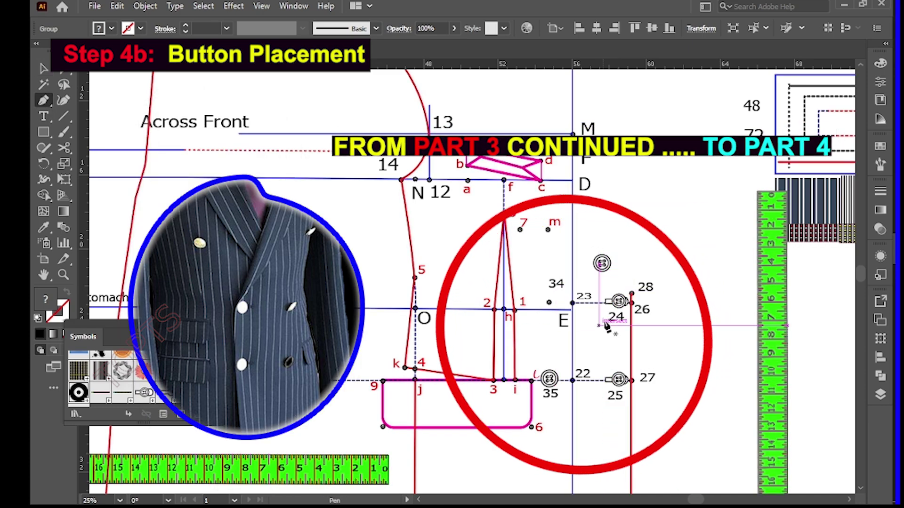
pyautogui.click(573, 303)
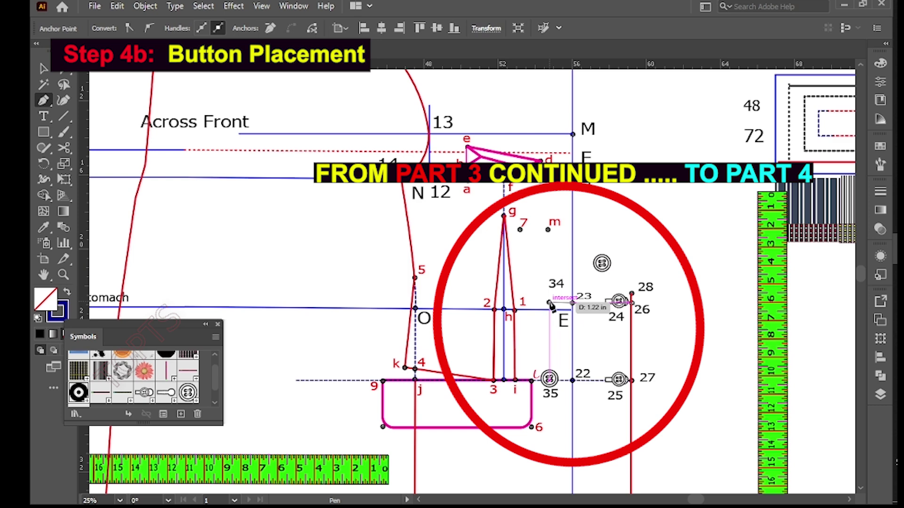
pyautogui.click(550, 303)
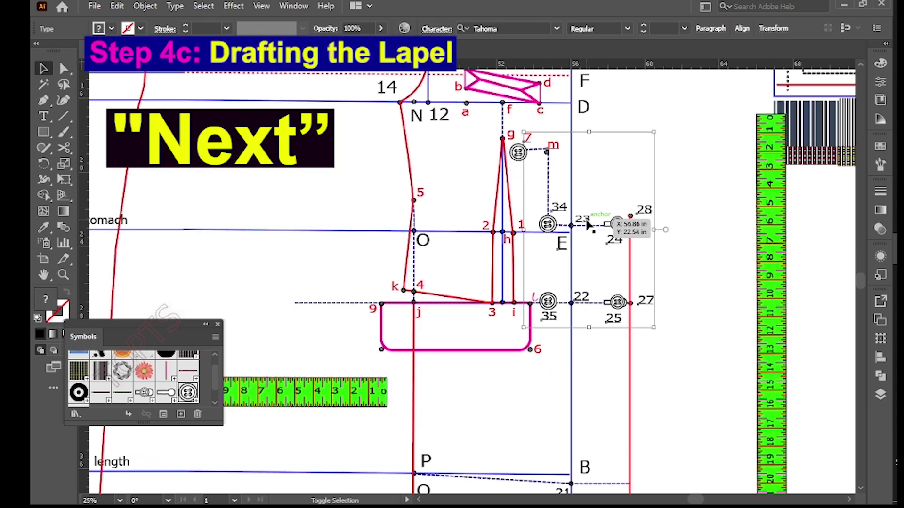
pyautogui.moveTo(587, 226); pyautogui.dragTo(612, 237)
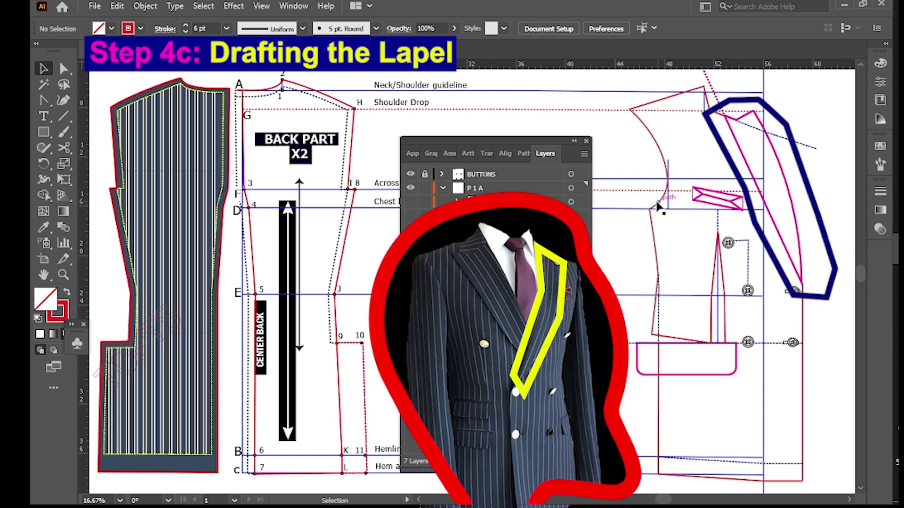
# Examine the finished front pattern by selecting its armhole and side path, front dart and curved lapel edge
pyautogui.click(657, 200)
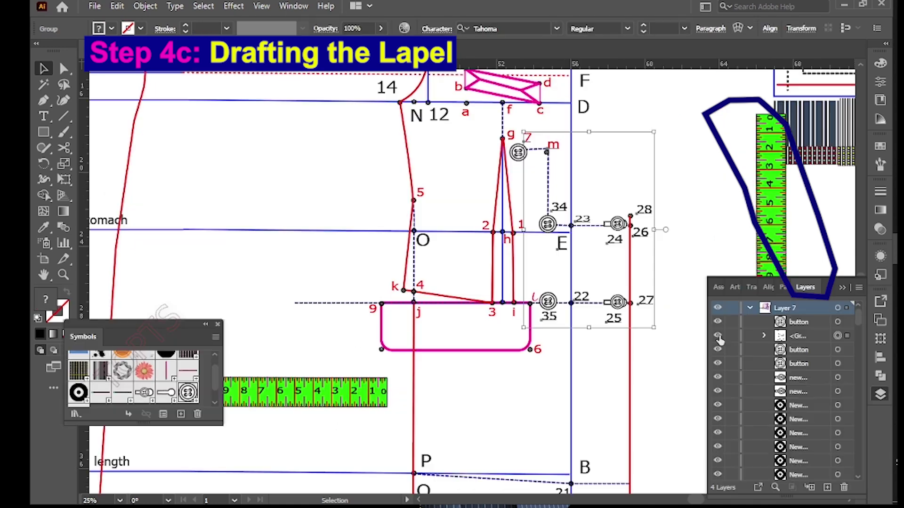
pyautogui.click(718, 336)
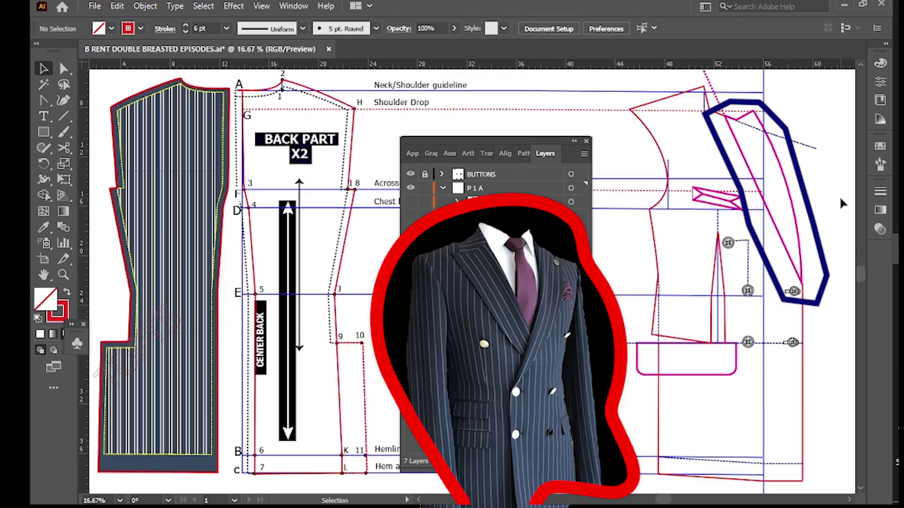
pyautogui.click(658, 205)
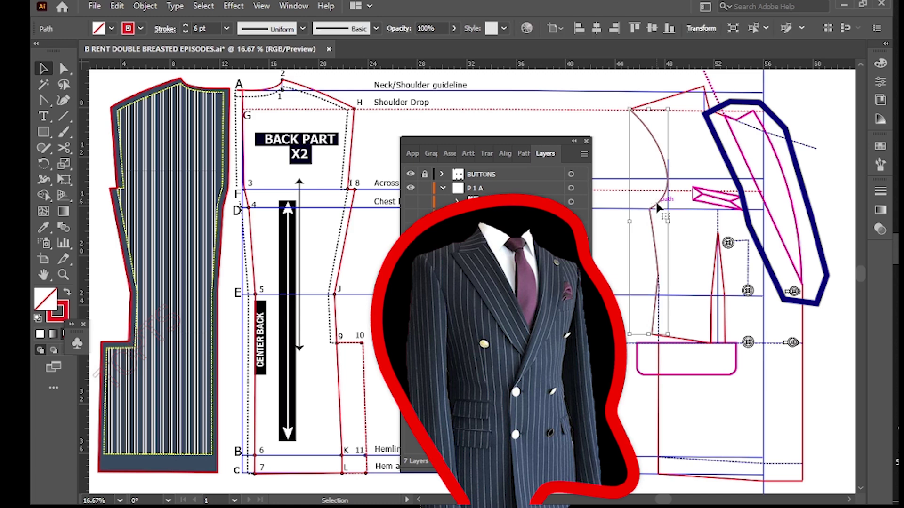
pyautogui.click(786, 187)
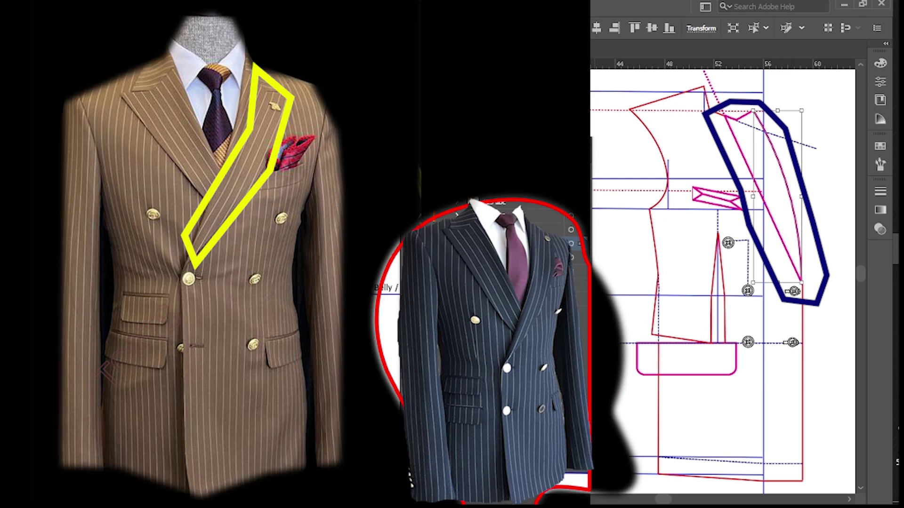
pyautogui.click(655, 206)
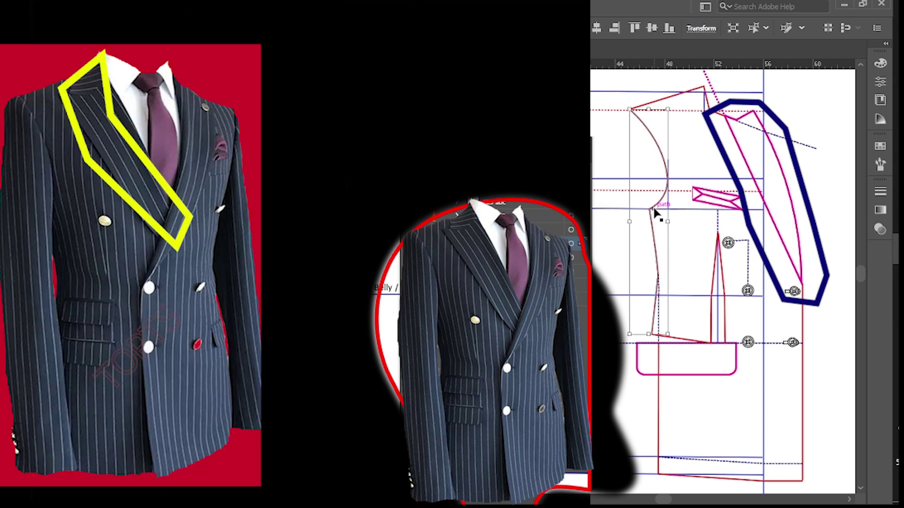
pyautogui.click(808, 164)
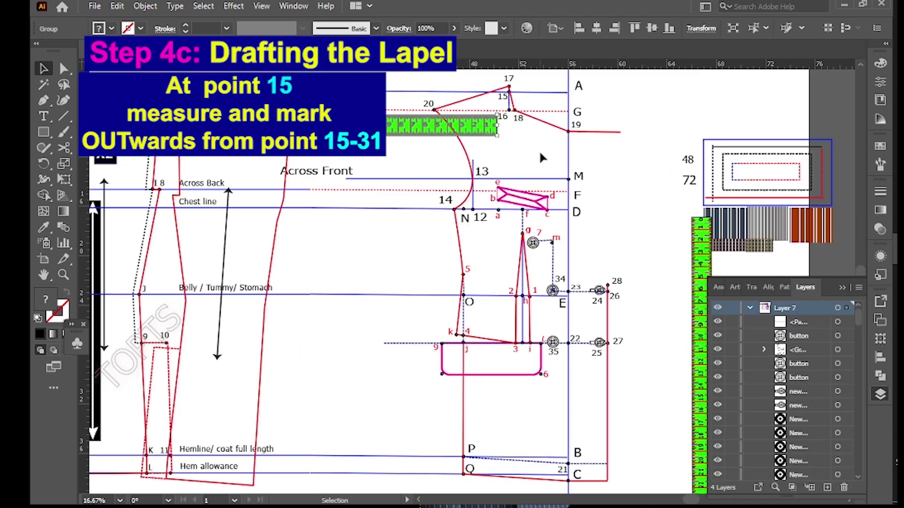
# Measure 0.75 in outward from point 15 with the horizontal ruler for point 31, and move the ruler aside
pyautogui.scroll(2, 609, 76)
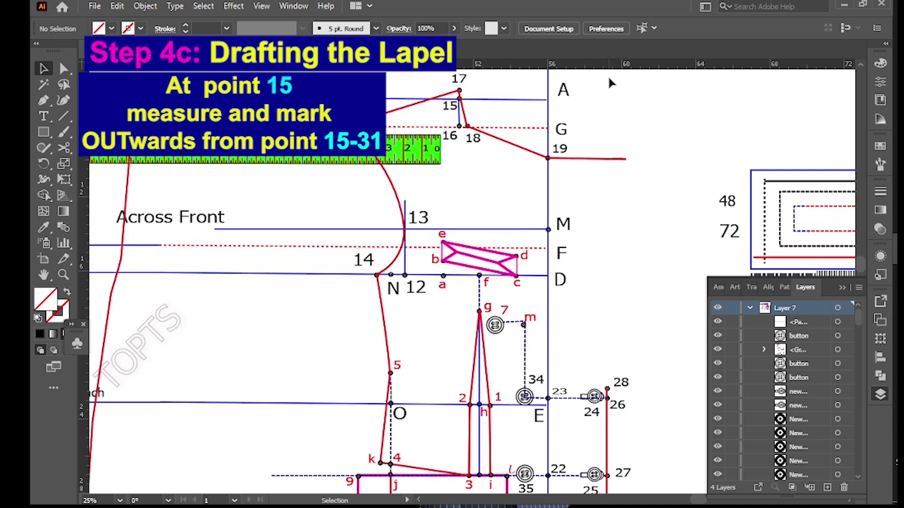
pyautogui.moveTo(609, 76); pyautogui.dragTo(620, 117)
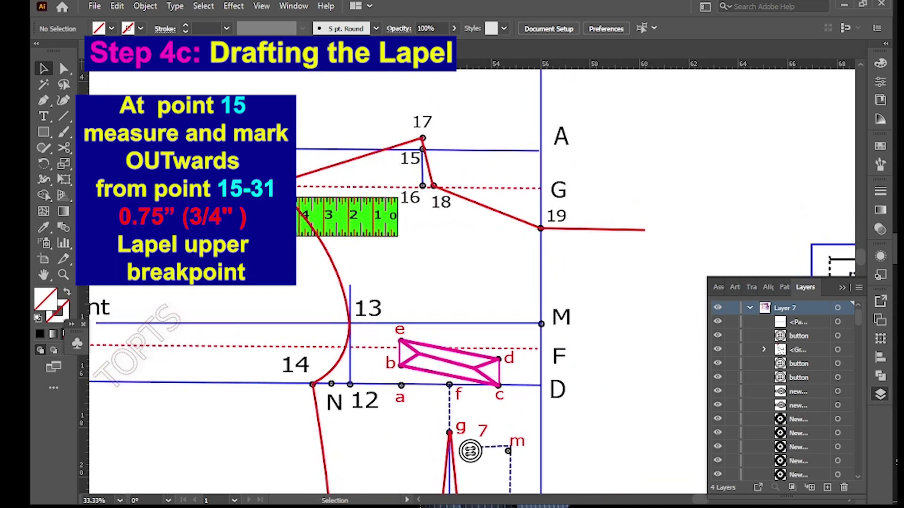
pyautogui.moveTo(273, 215); pyautogui.dragTo(344, 123)
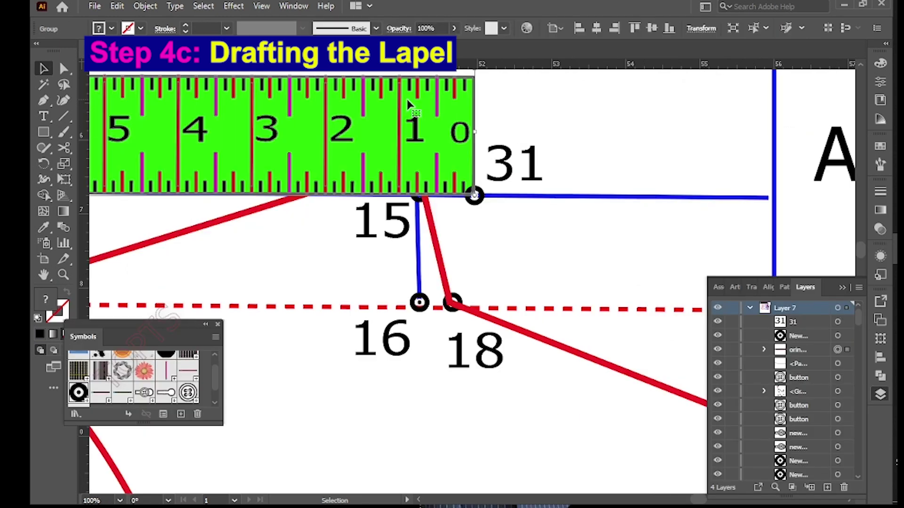
pyautogui.scroll(-3, 409, 104)
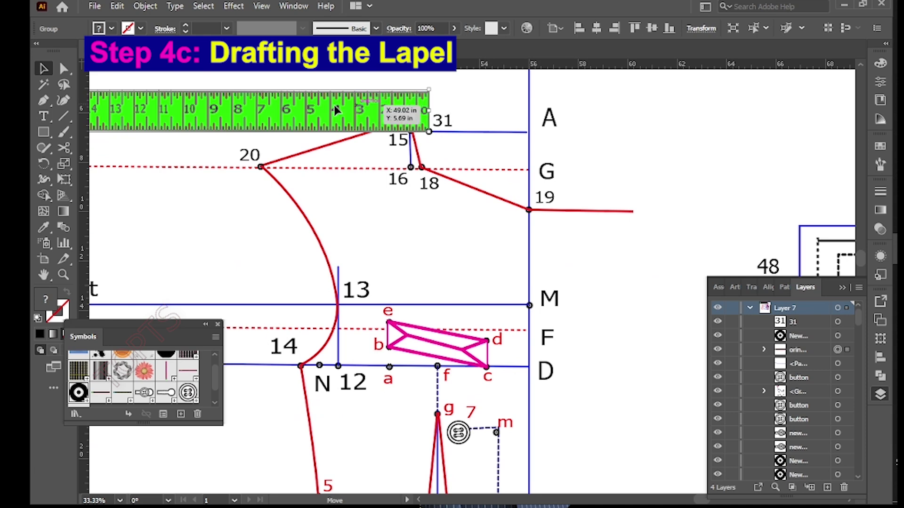
pyautogui.moveTo(357, 107); pyautogui.dragTo(238, 80)
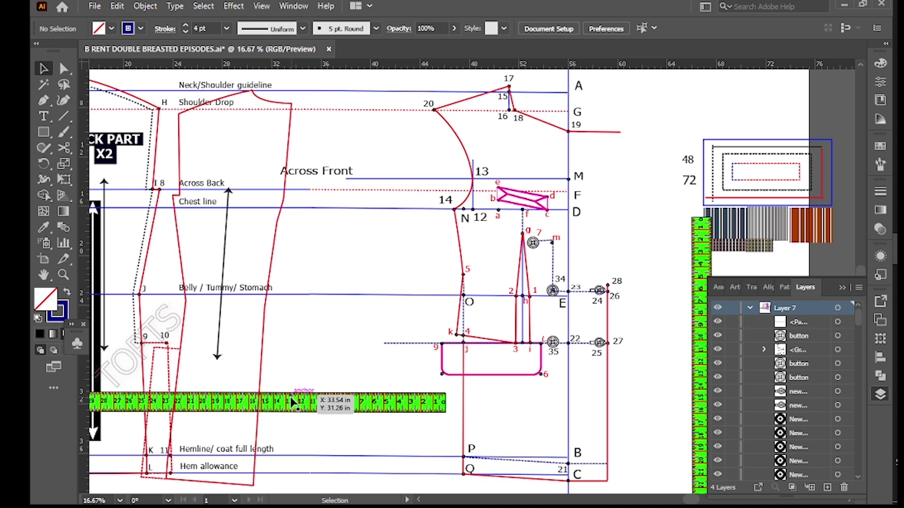
# Position the horizontal ruler along guideline A with its zero end 0.75 in outward from point 15
pyautogui.click(292, 411)
pyautogui.moveTo(292, 415); pyautogui.dragTo(345, 132)
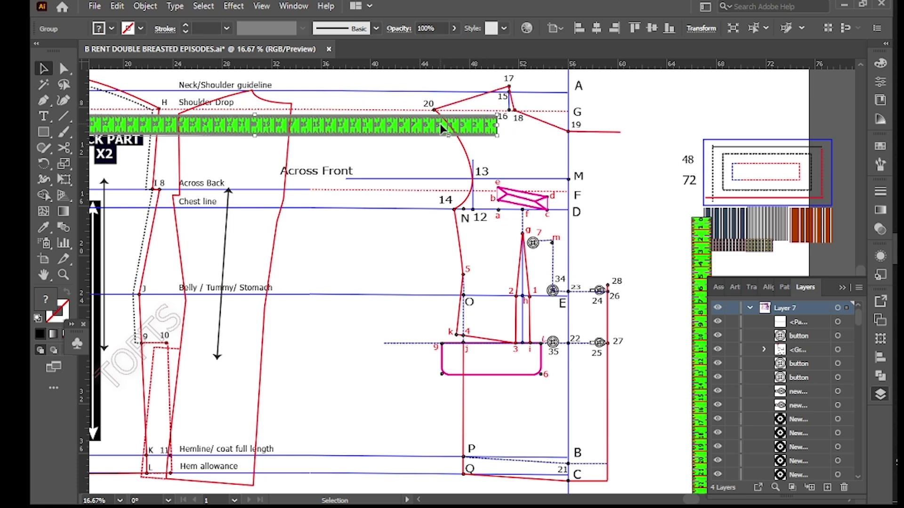
pyautogui.click(540, 152)
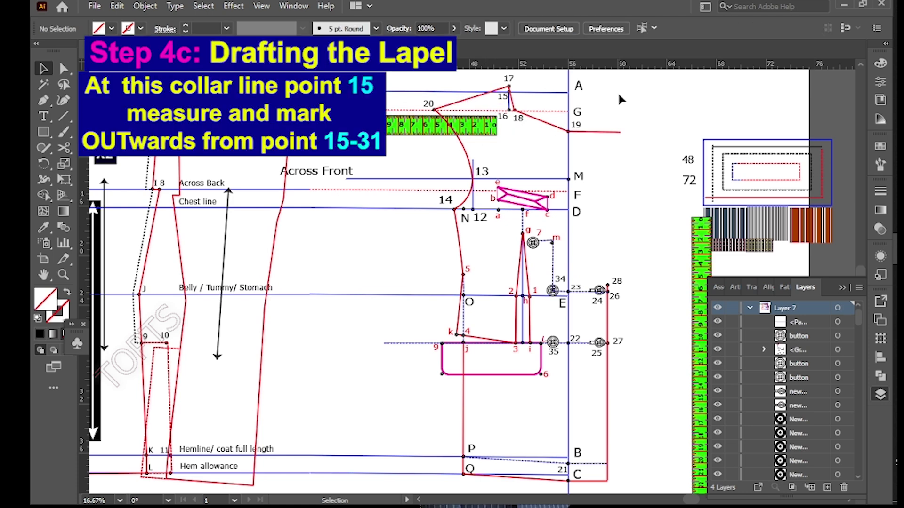
pyautogui.scroll(2, 608, 79)
pyautogui.moveTo(609, 79); pyautogui.dragTo(623, 124)
pyautogui.moveTo(271, 217); pyautogui.dragTo(314, 119)
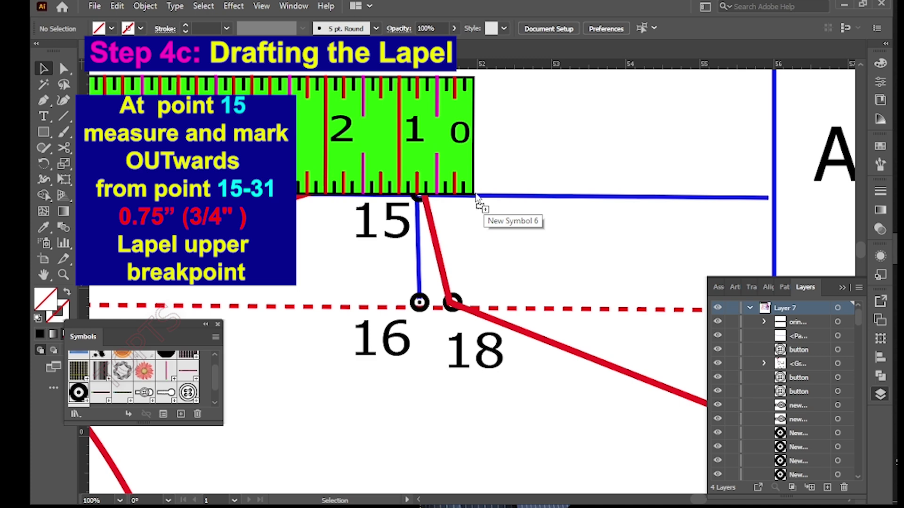
# Place a point marker at the ruler's zero end, label it 31, and move the ruler clear of the shoulder points
pyautogui.moveTo(476, 194); pyautogui.dragTo(474, 194)
pyautogui.click(493, 168)
pyautogui.write('31')
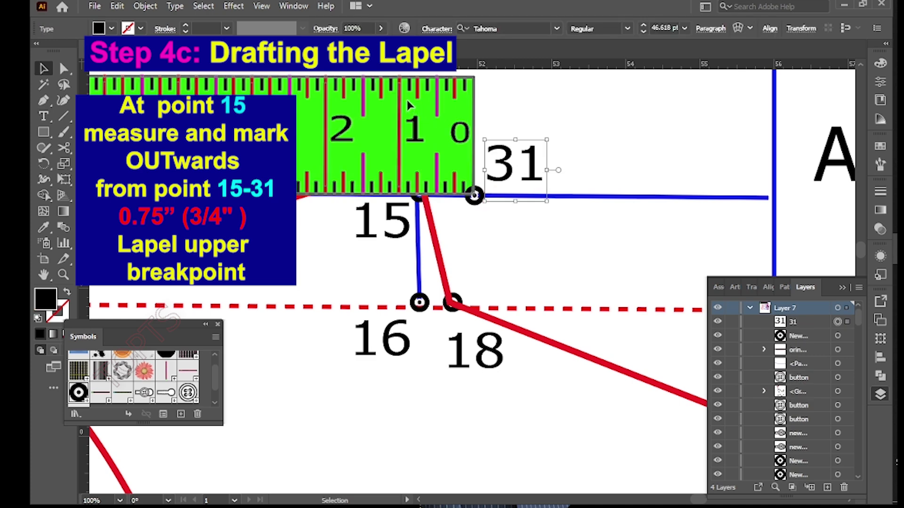
pyautogui.click(408, 101)
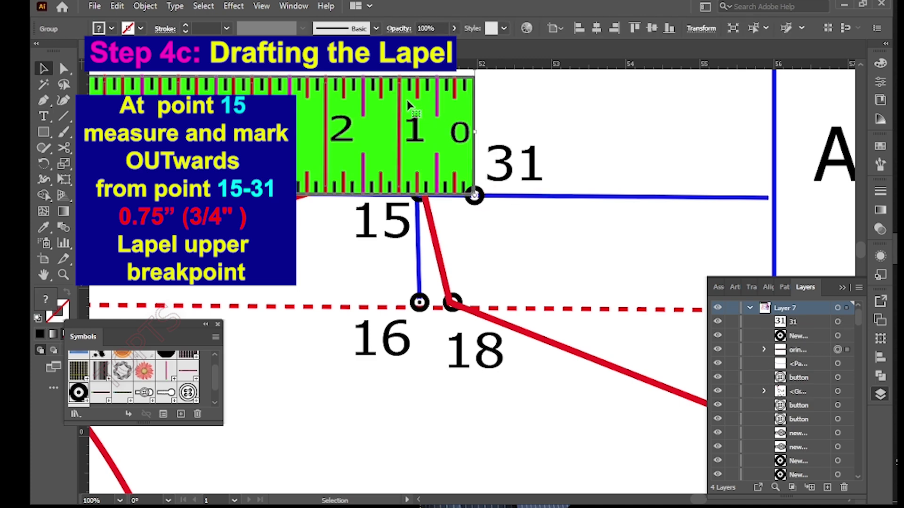
pyautogui.scroll(-3, 407, 100)
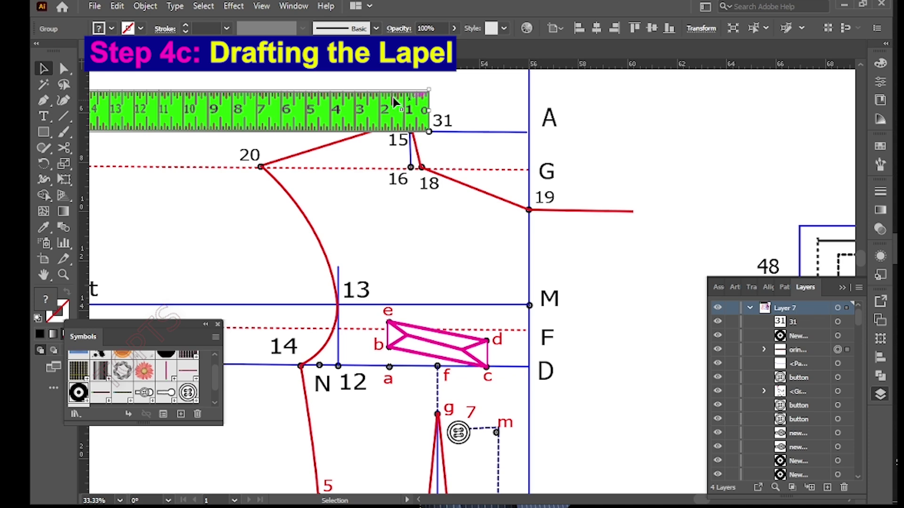
pyautogui.moveTo(389, 125); pyautogui.dragTo(270, 97)
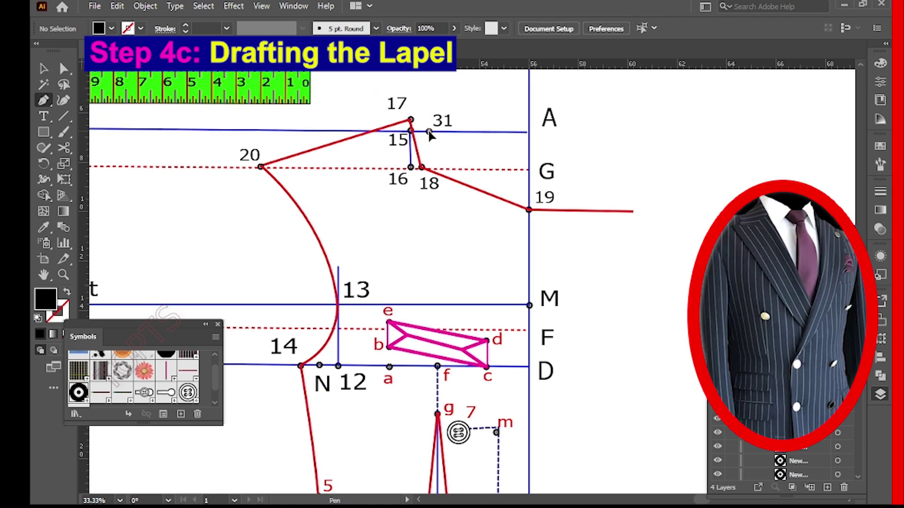
# Draw the straight lapel break line from point 31 to point 28 with the red 6 pt stroke
pyautogui.click(429, 131)
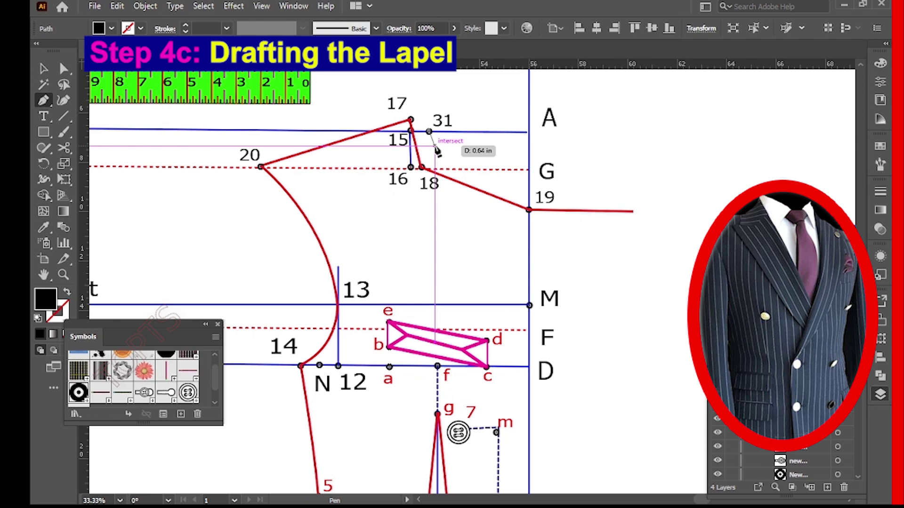
pyautogui.scroll(-2, 437, 150)
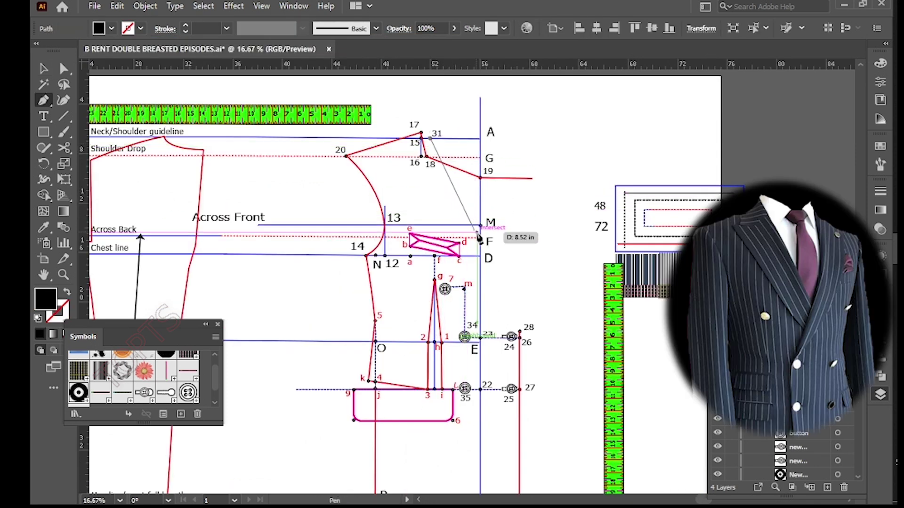
pyautogui.click(520, 335)
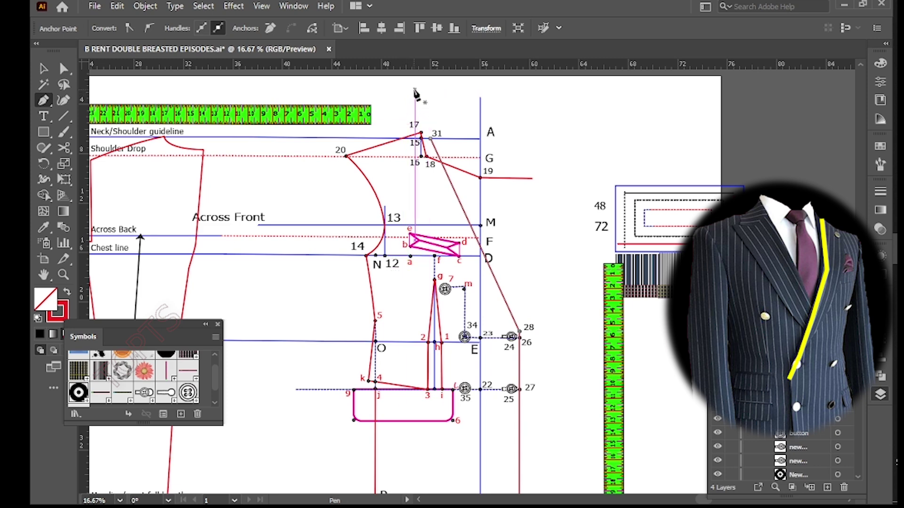
pyautogui.hotkey('ctrl', 'z')
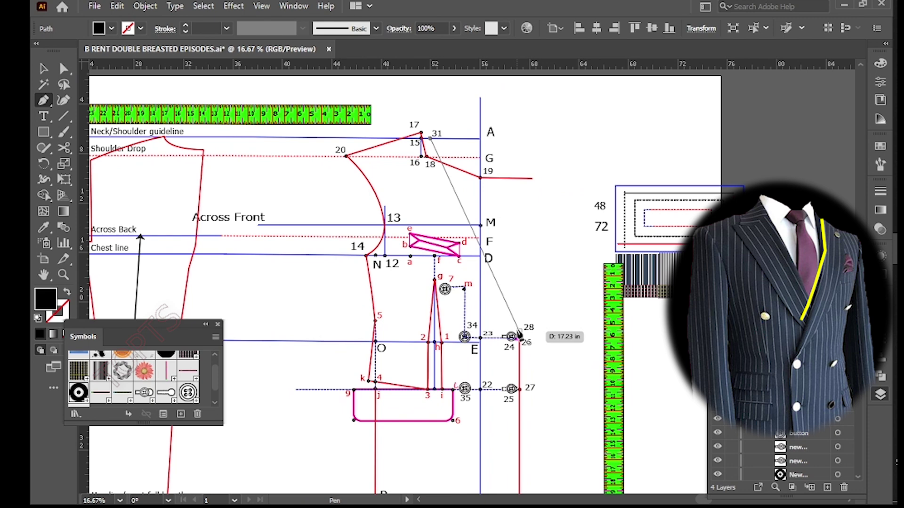
pyautogui.click(521, 334)
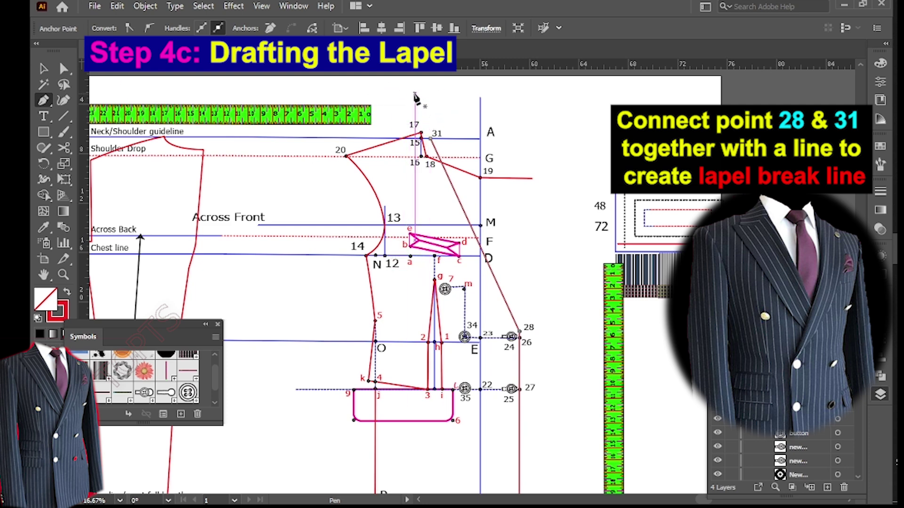
pyautogui.press('ctrl')
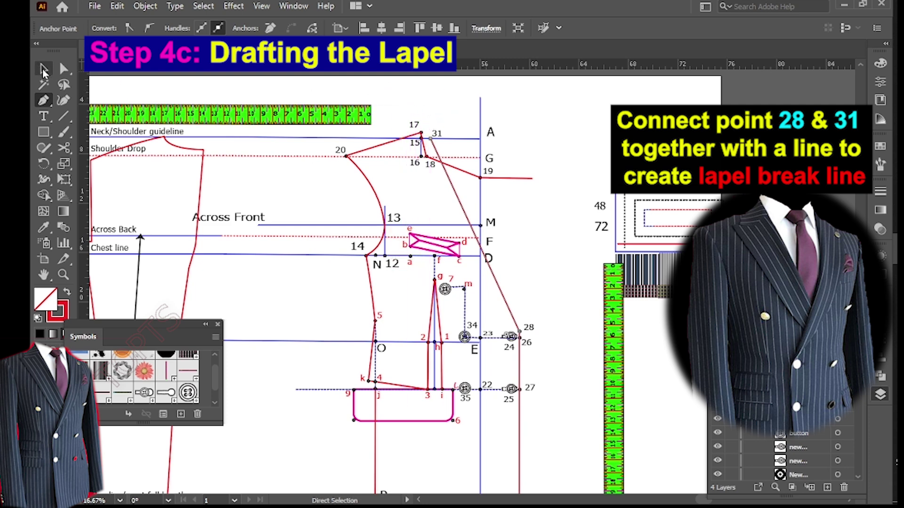
pyautogui.click(44, 71)
pyautogui.click(544, 120)
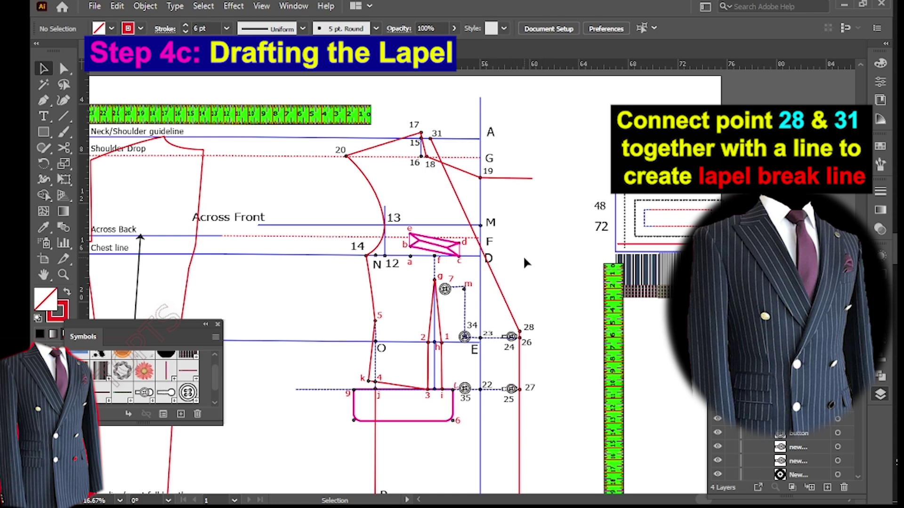
# Extend the lapel break line beyond point 31 by moving its upper anchor up and outward past the shoulder
pyautogui.scroll(-1, 524, 255)
pyautogui.scroll(1, 526, 258)
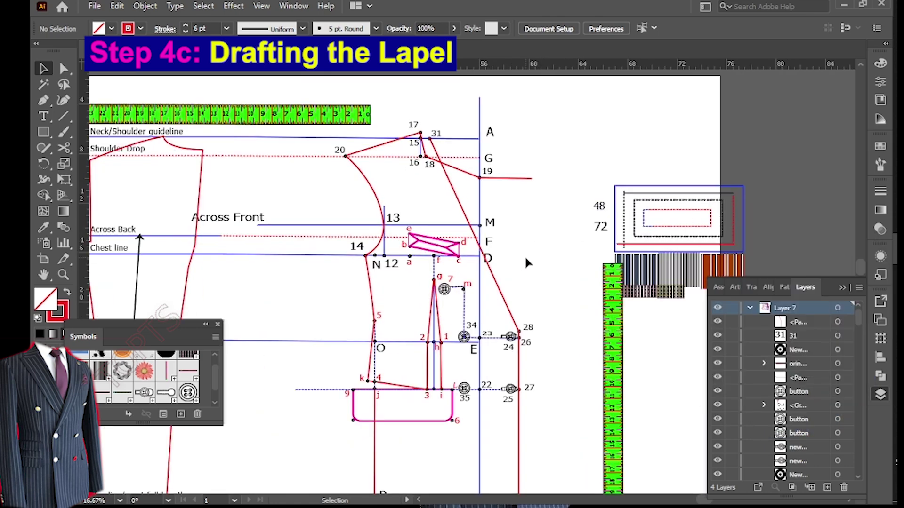
pyautogui.scroll(1, 525, 258)
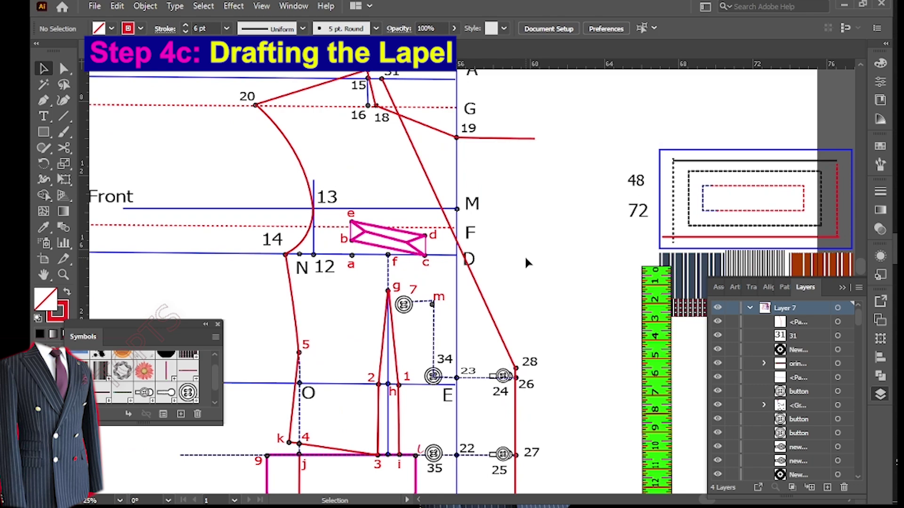
pyautogui.moveTo(551, 117); pyautogui.dragTo(583, 217)
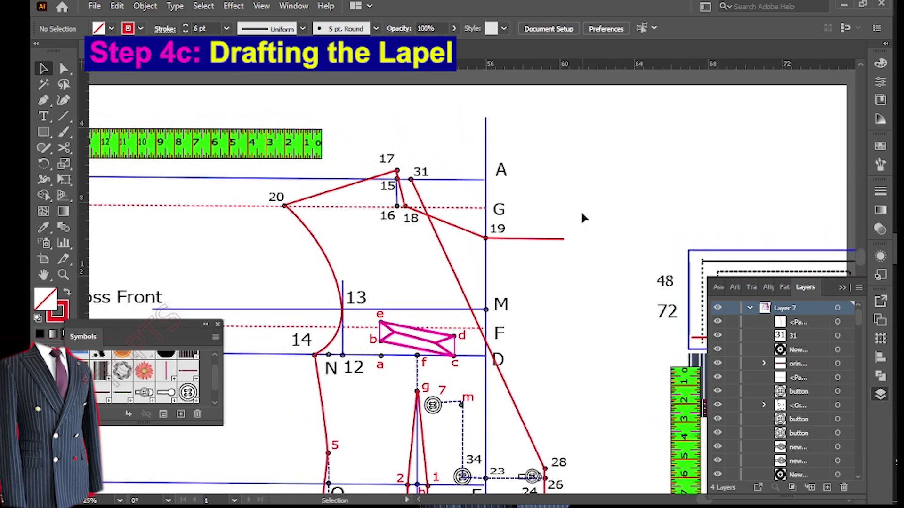
pyautogui.click(414, 184)
pyautogui.click(63, 69)
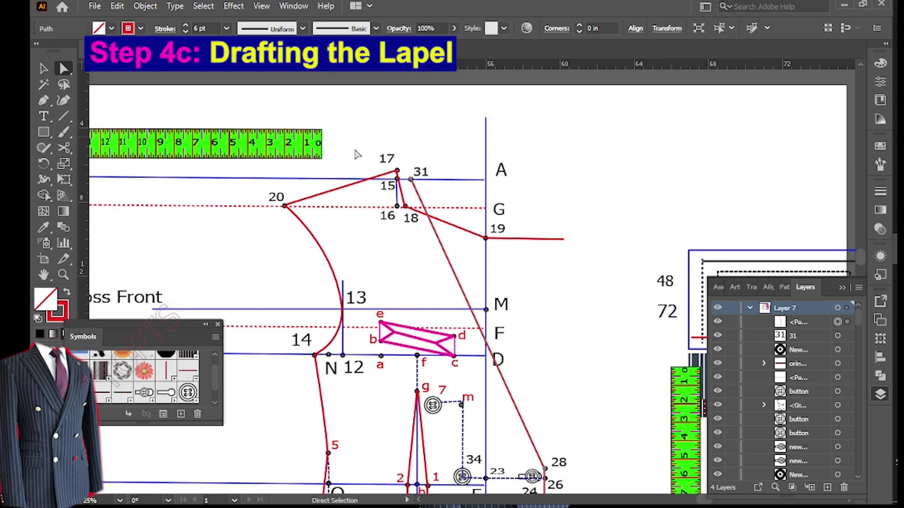
pyautogui.moveTo(411, 179); pyautogui.dragTo(412, 183)
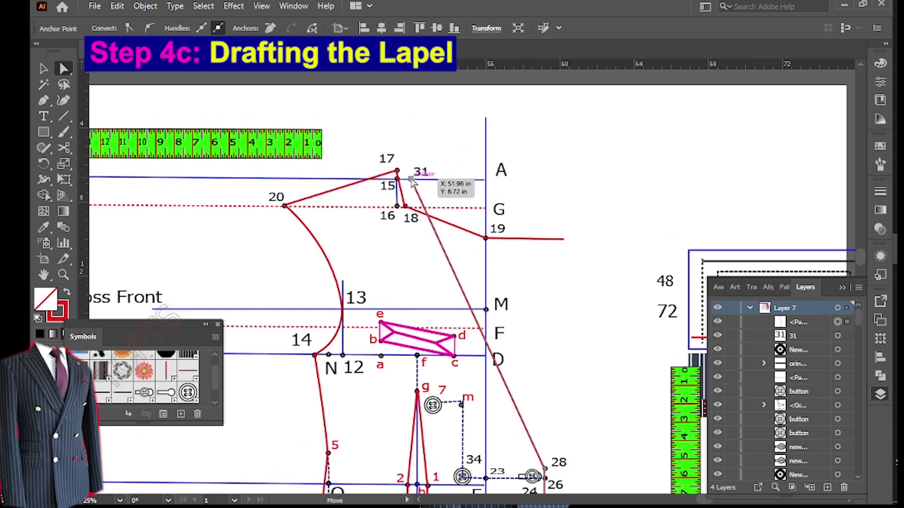
pyautogui.moveTo(413, 182); pyautogui.dragTo(384, 120)
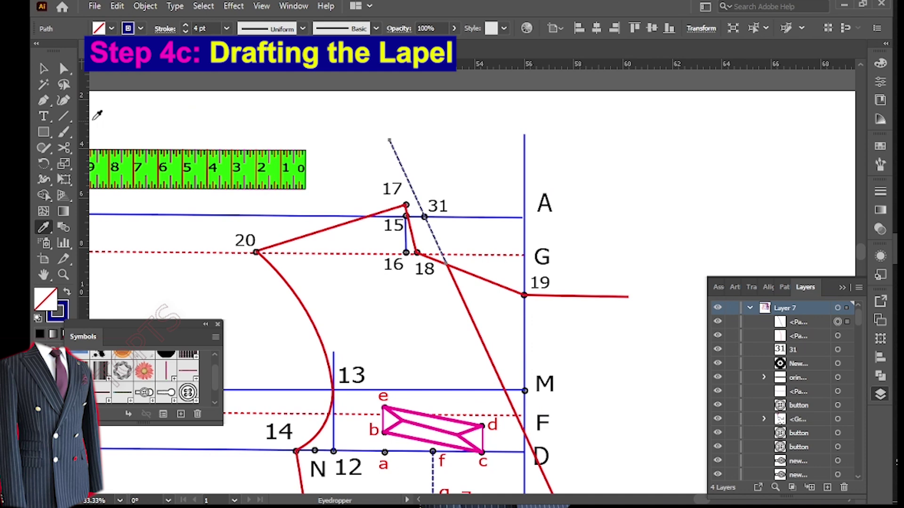
# Match the stroke of the solid lapel break line to the magenta outline of the breast pocket
pyautogui.click(44, 71)
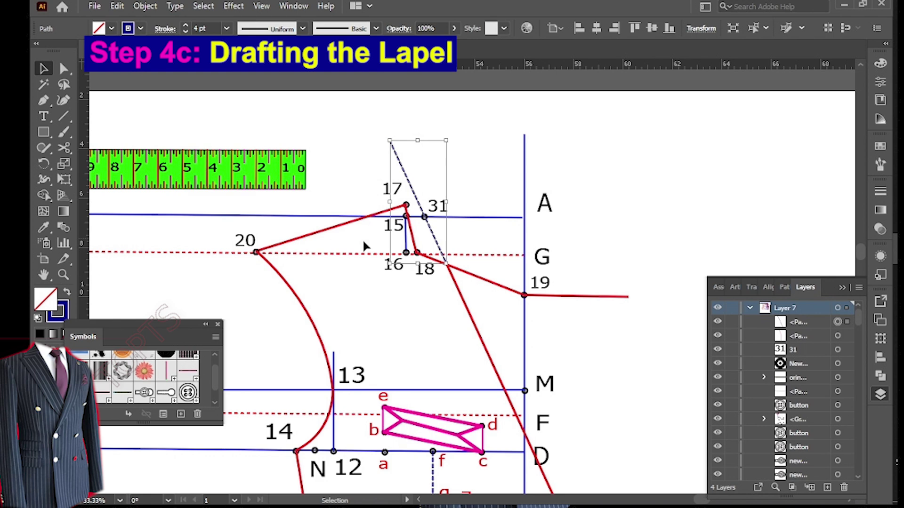
pyautogui.click(476, 332)
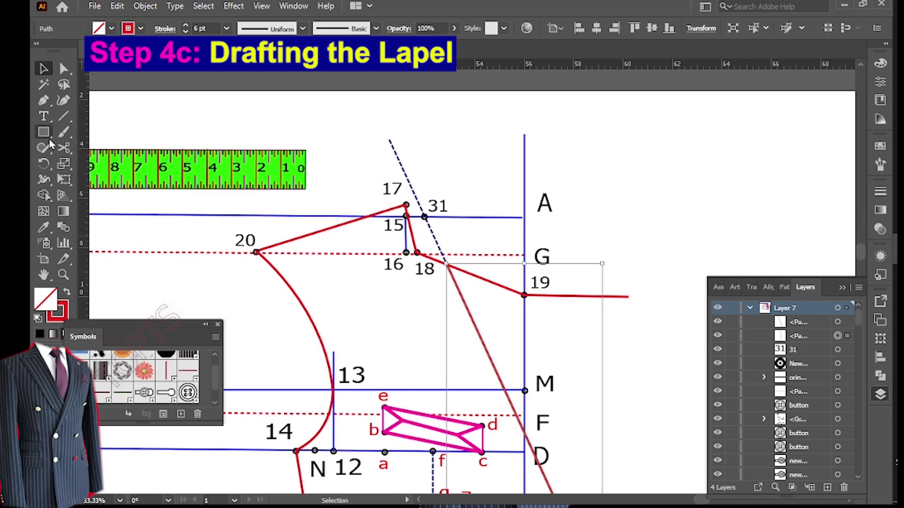
pyautogui.click(43, 229)
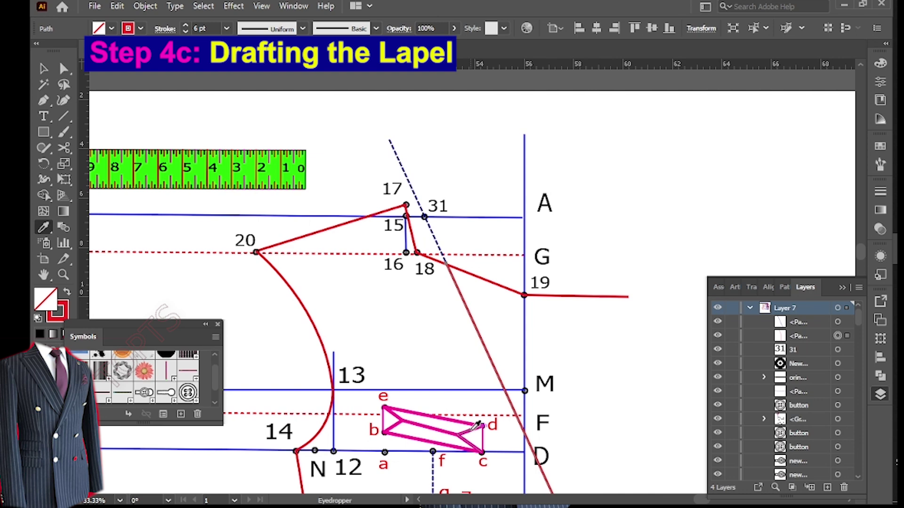
pyautogui.click(473, 429)
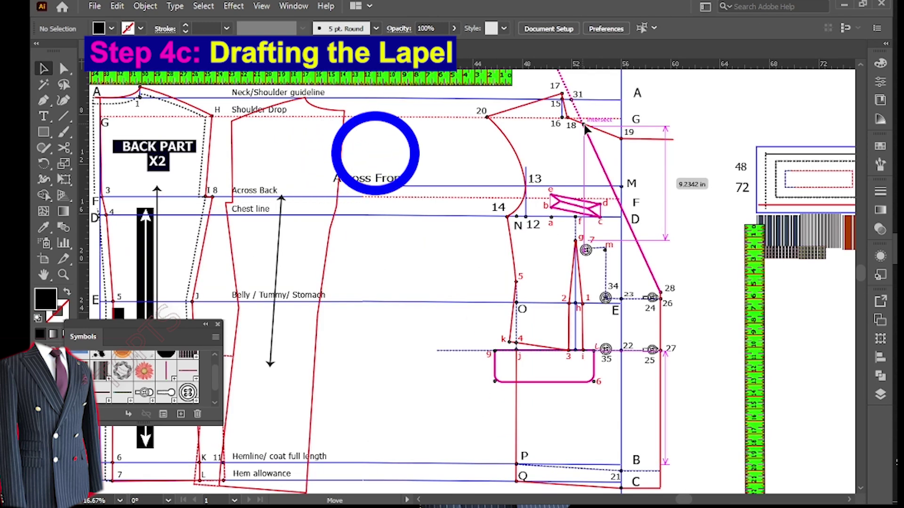
# Place a point marker where the break line crosses the line from 18 to 19 and label it 32
pyautogui.moveTo(562, 150); pyautogui.dragTo(552, 136)
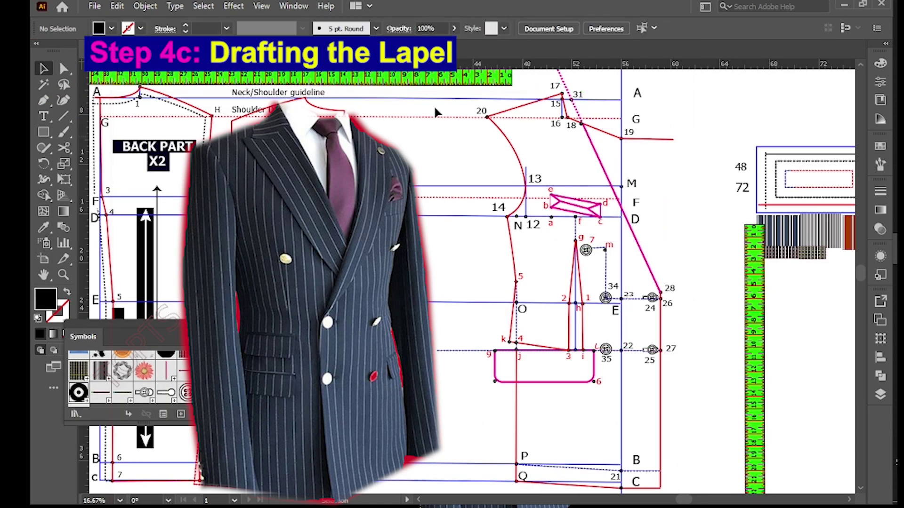
pyautogui.click(49, 120)
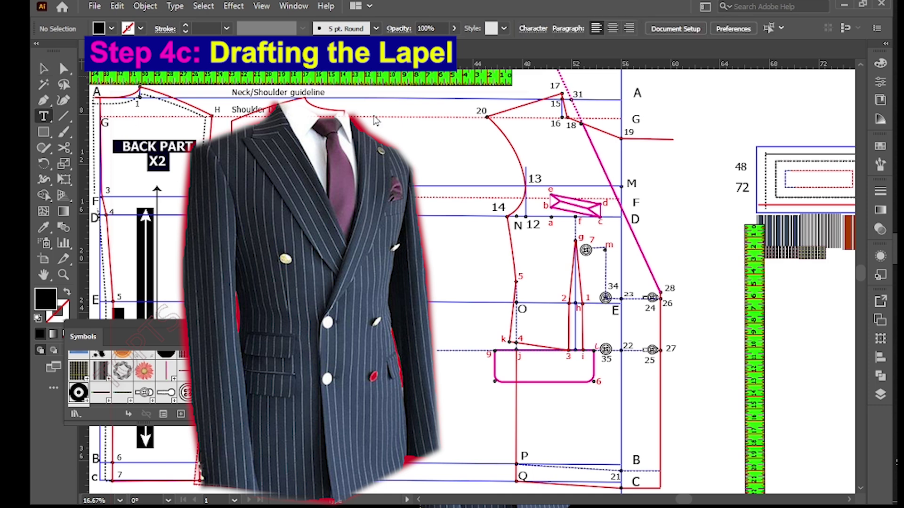
pyautogui.click(566, 141)
pyautogui.write('32')
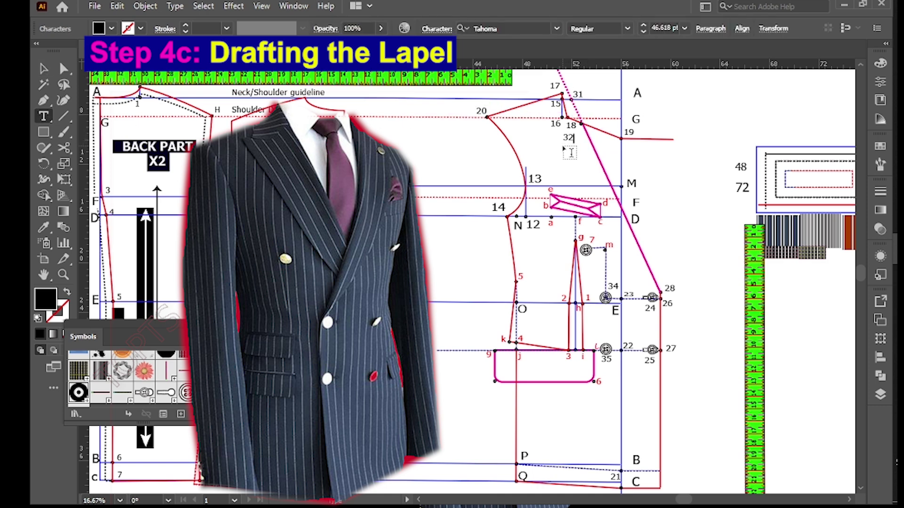
pyautogui.click(44, 69)
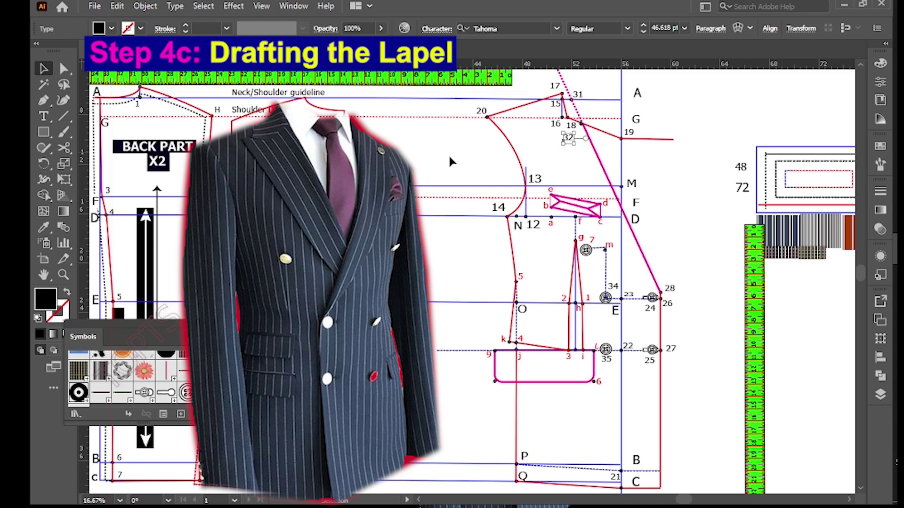
pyautogui.moveTo(568, 138); pyautogui.dragTo(594, 117)
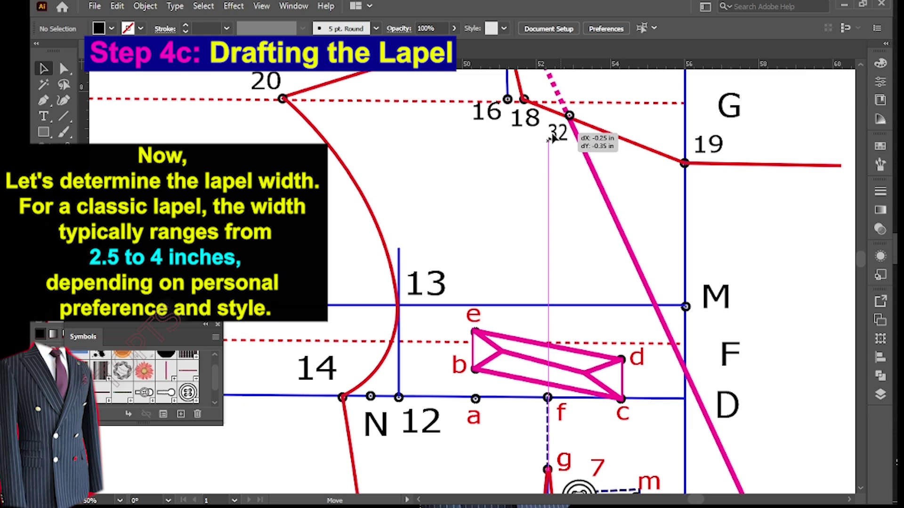
pyautogui.moveTo(552, 134); pyautogui.dragTo(552, 135)
pyautogui.click(569, 171)
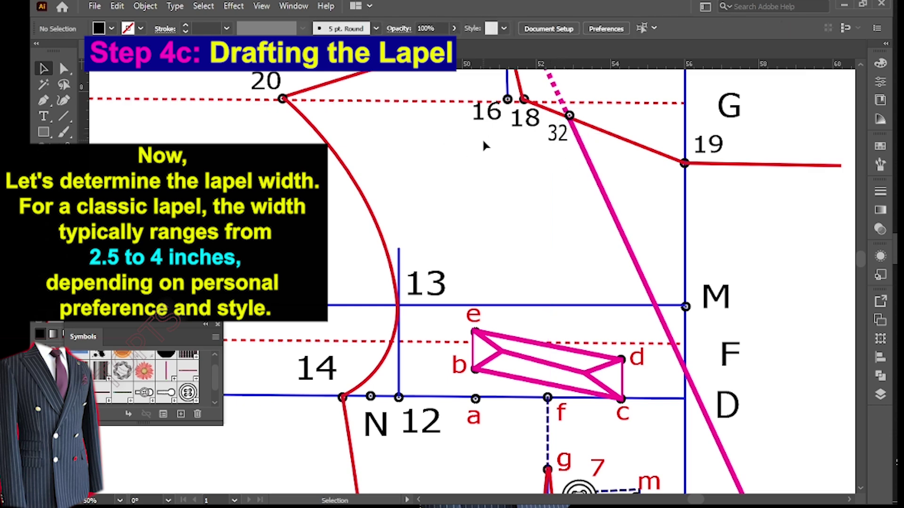
# Lay a ruler along the line from point 32 to 19 and place a point marker 2.75 in outward from 32
pyautogui.scroll(-3, 481, 140)
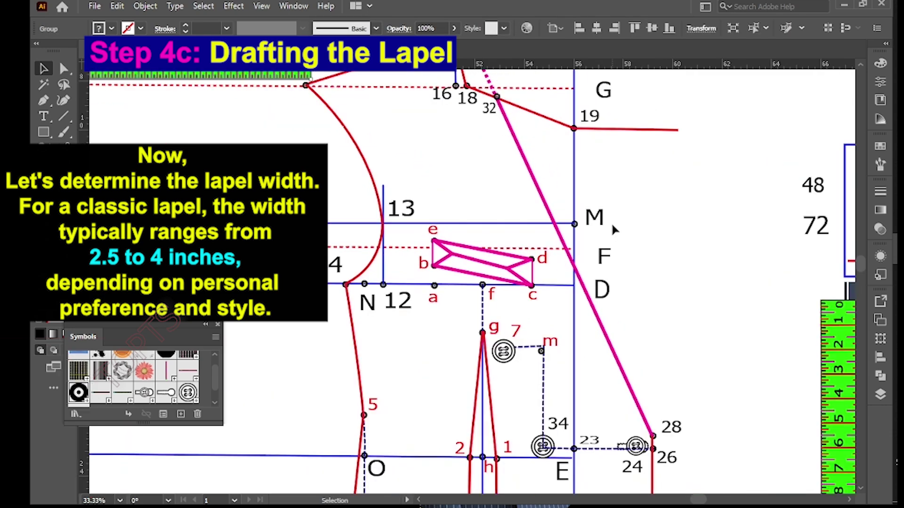
pyautogui.moveTo(823, 331); pyautogui.dragTo(588, 178)
pyautogui.press('space')
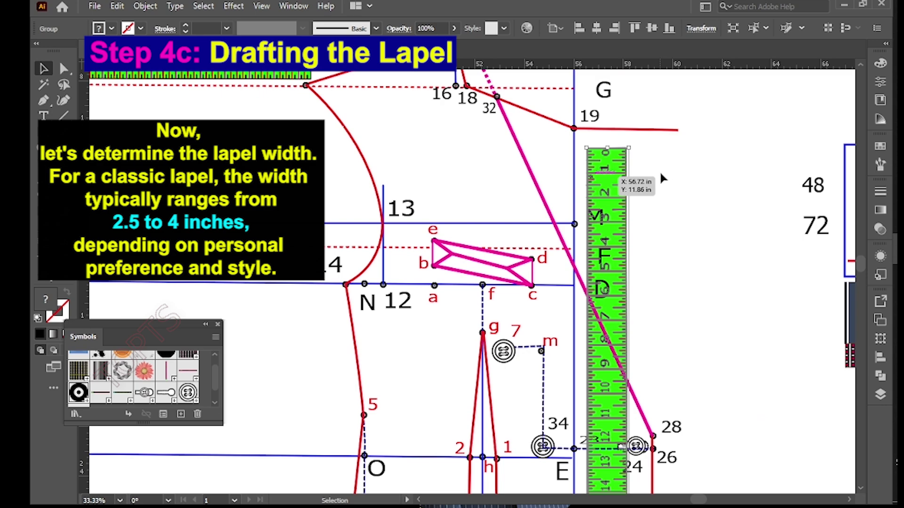
pyautogui.moveTo(663, 172); pyautogui.dragTo(670, 240)
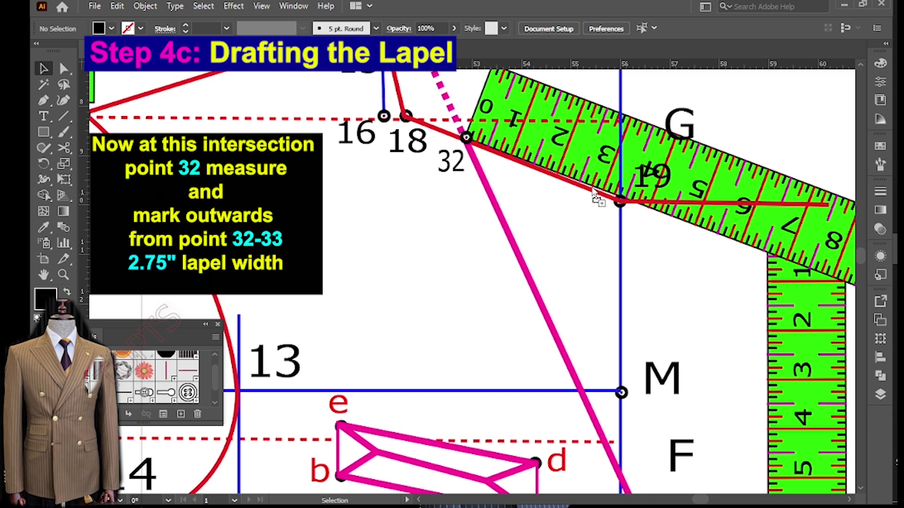
pyautogui.moveTo(594, 198); pyautogui.dragTo(592, 188)
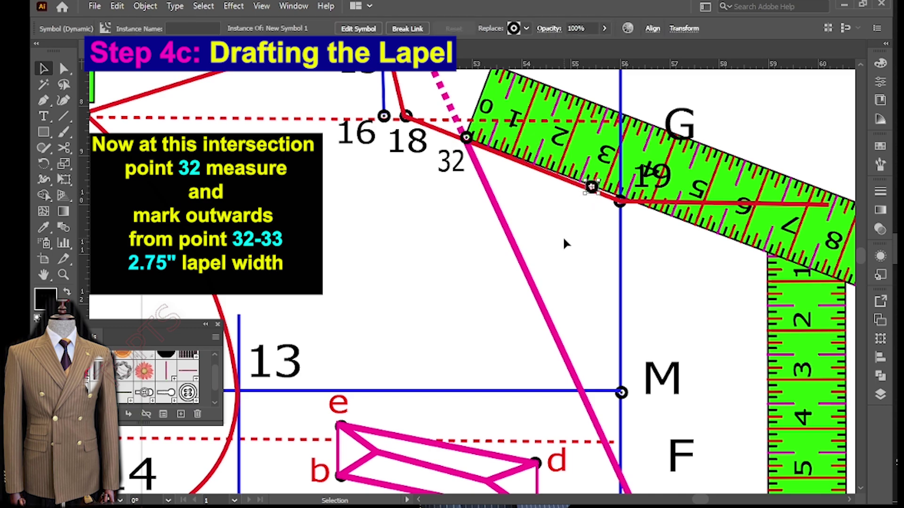
# Move the vertical ruler outward clear of the front pattern and delete the angled ruler lying at point 32
pyautogui.scroll(-1, 563, 235)
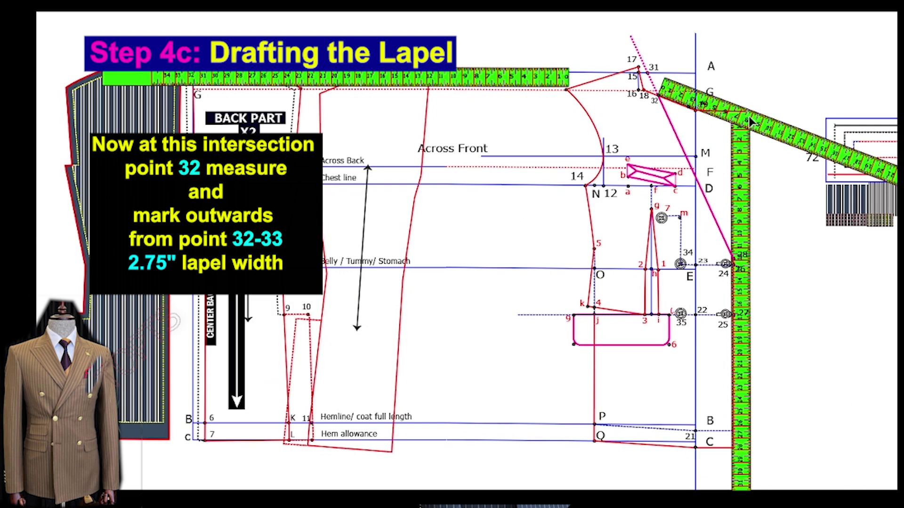
pyautogui.scroll(2, 751, 122)
pyautogui.scroll(-2, 752, 121)
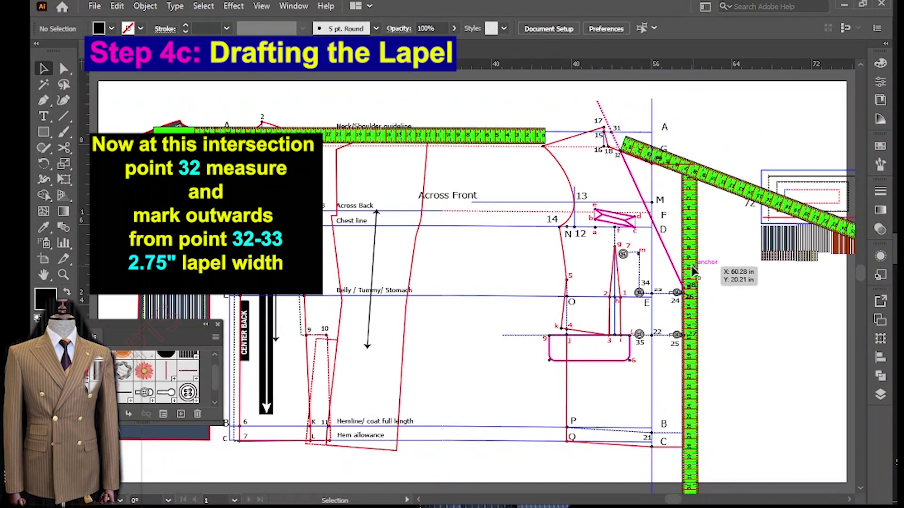
pyautogui.click(745, 244)
pyautogui.moveTo(692, 271); pyautogui.dragTo(812, 382)
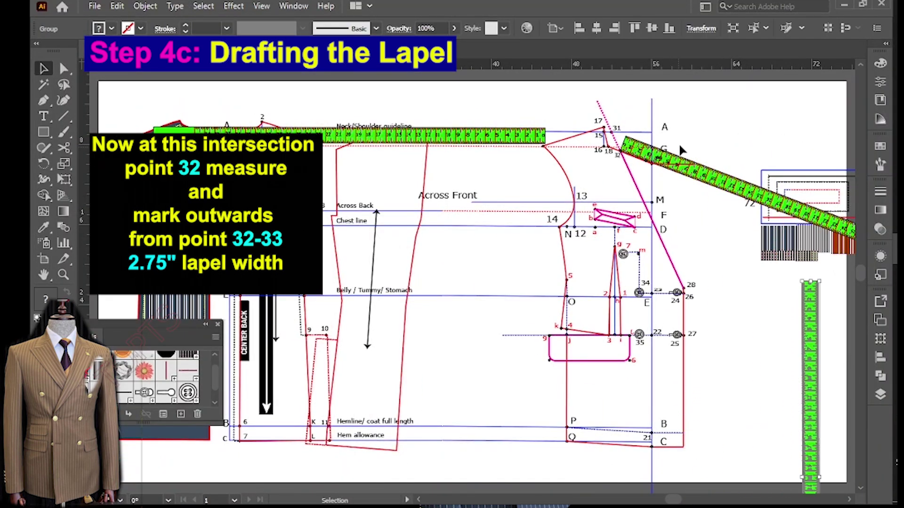
pyautogui.scroll(3, 672, 137)
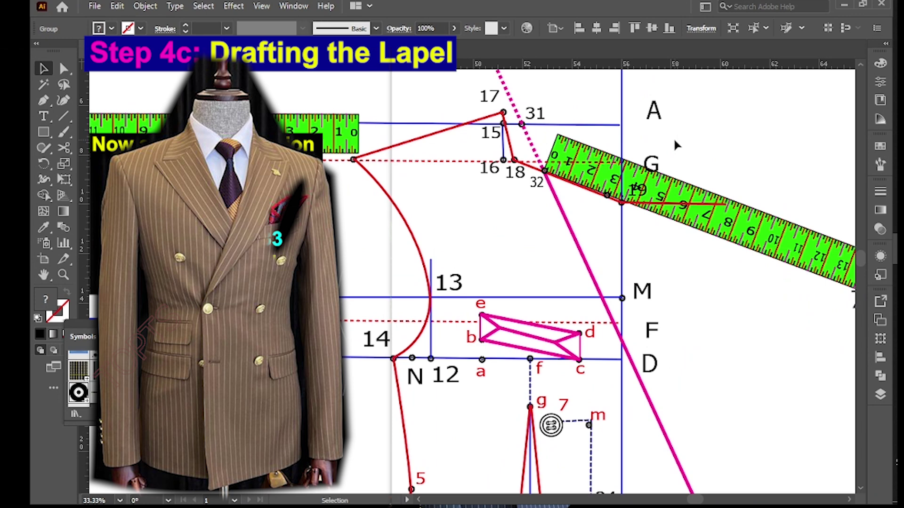
pyautogui.moveTo(673, 220); pyautogui.dragTo(793, 175)
pyautogui.press('Delete')
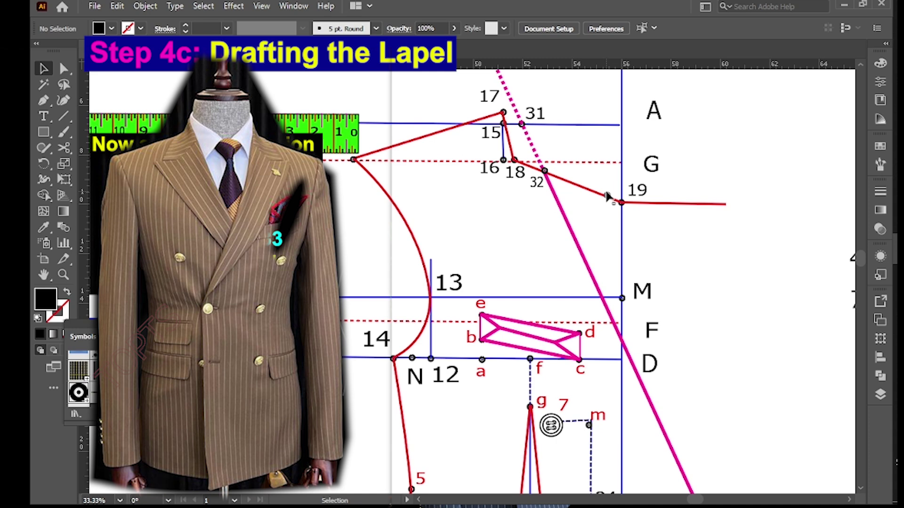
# Label the lapel width marker just before point 19 as 33, placing the number below the line
pyautogui.press('t')
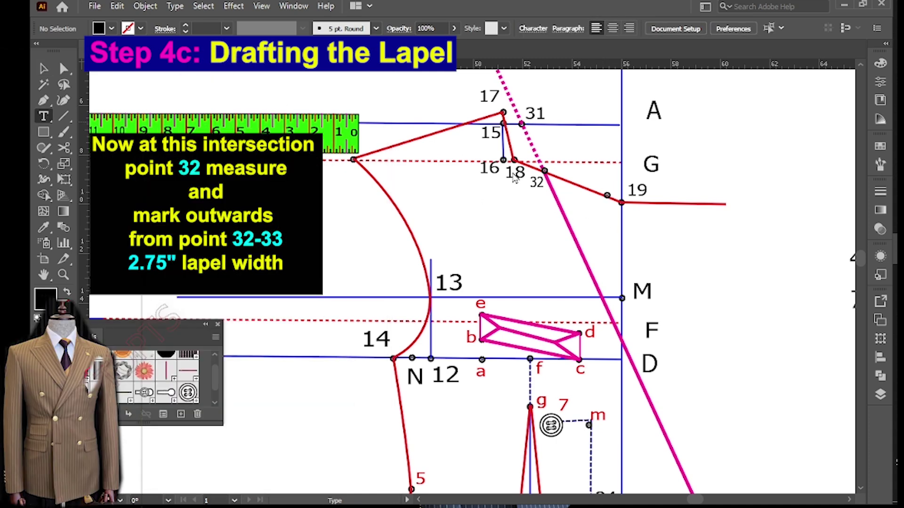
pyautogui.click(603, 177)
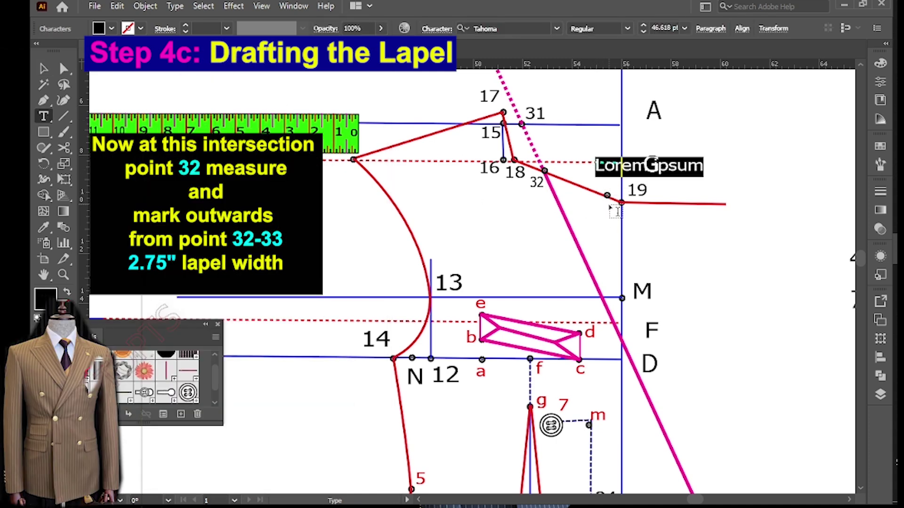
pyautogui.write('33')
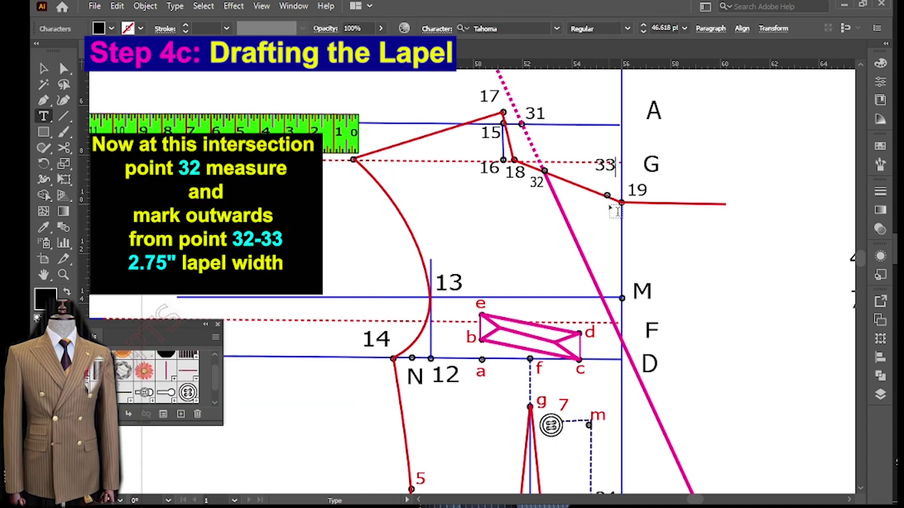
pyautogui.click(41, 68)
pyautogui.moveTo(610, 170); pyautogui.dragTo(599, 208)
pyautogui.click(690, 228)
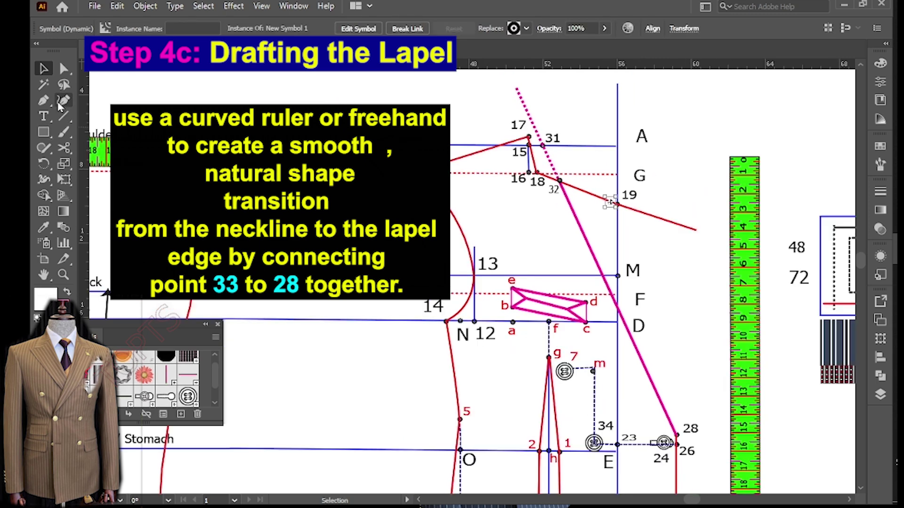
# Draw a straight magenta 9 pt lapel edge from point 28 up through point 33, ending just below guideline A
pyautogui.click(43, 100)
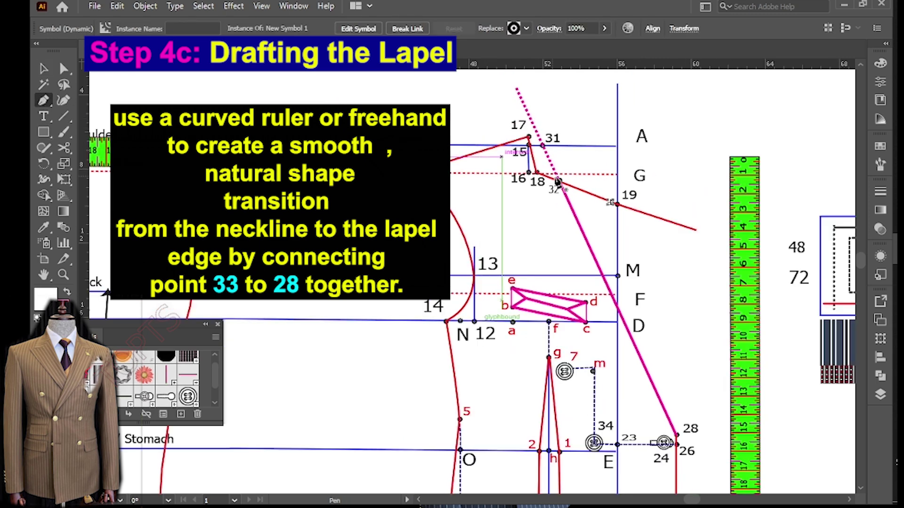
pyautogui.click(611, 203)
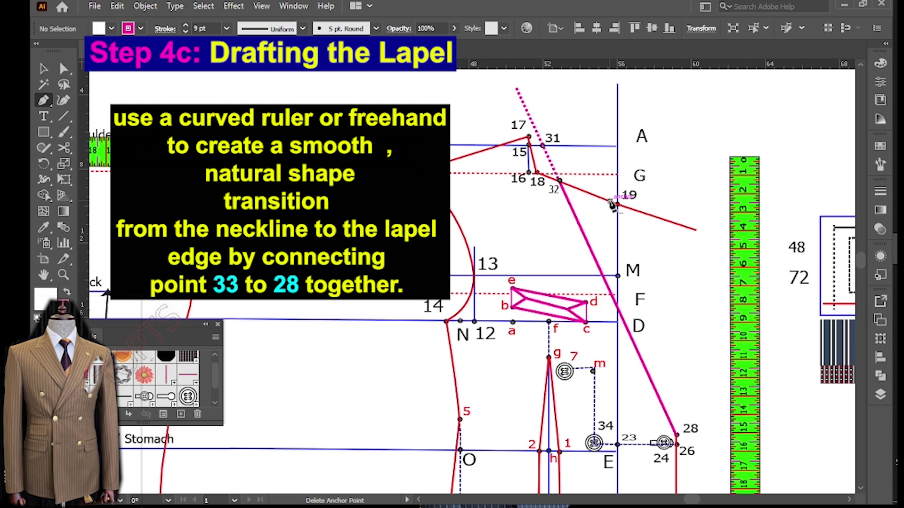
pyautogui.click(674, 434)
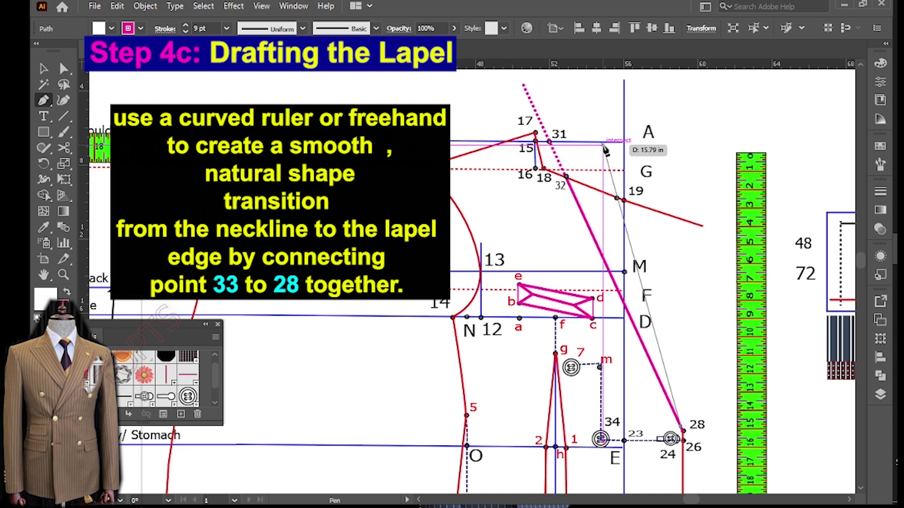
pyautogui.click(604, 146)
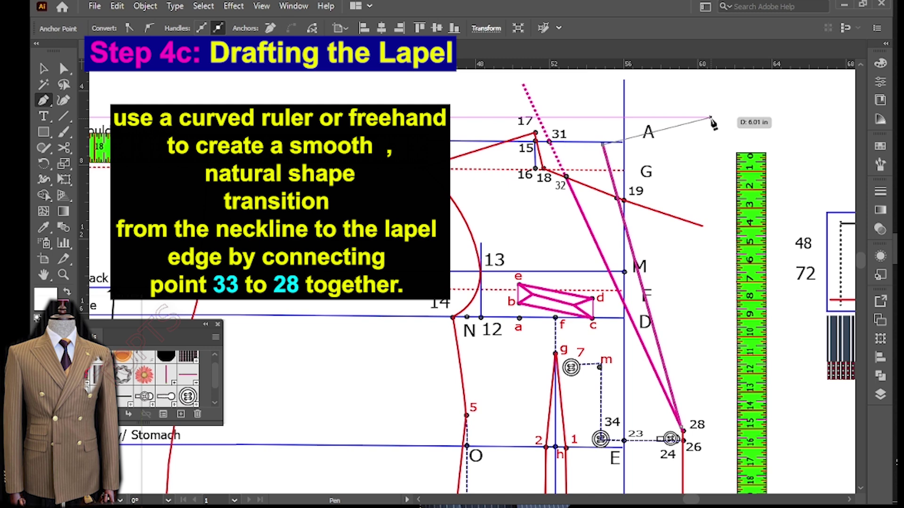
pyautogui.click(61, 68)
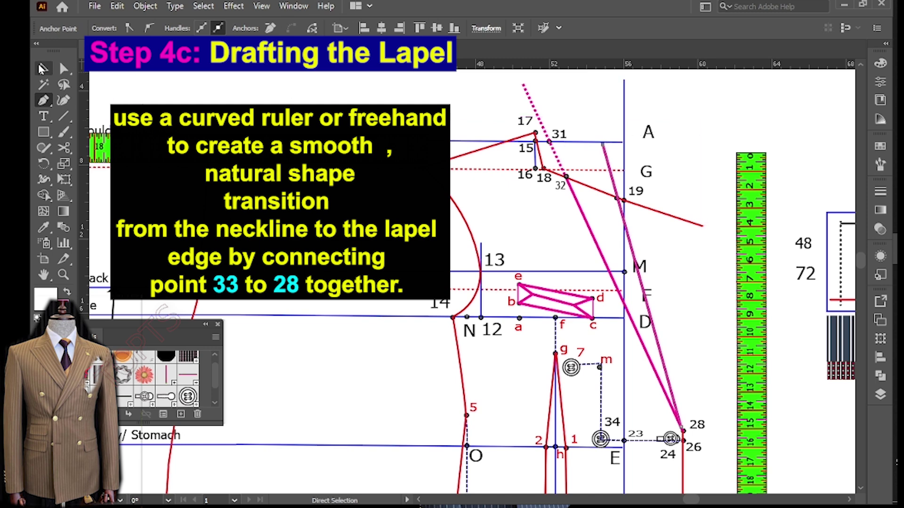
pyautogui.click(42, 69)
pyautogui.click(685, 121)
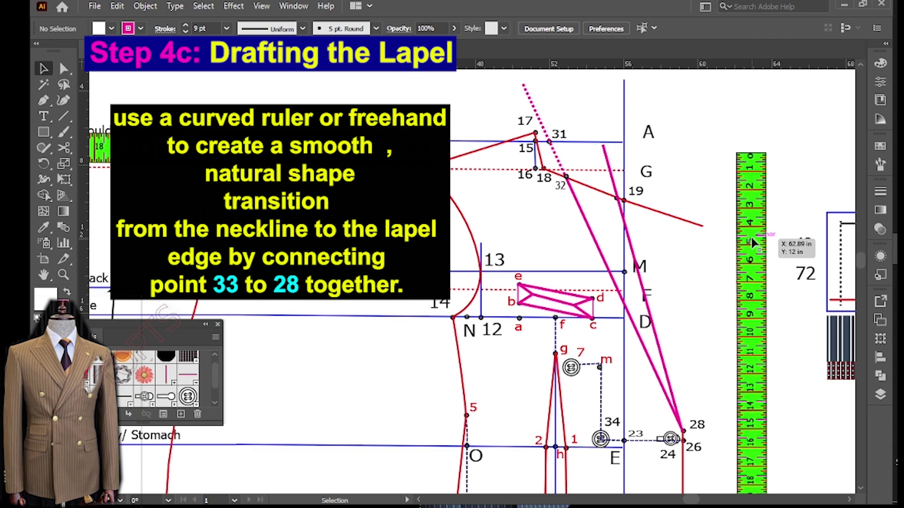
# Move the vertical ruler from outside the pattern onto the lapel beside point 33
pyautogui.moveTo(752, 239); pyautogui.dragTo(740, 223)
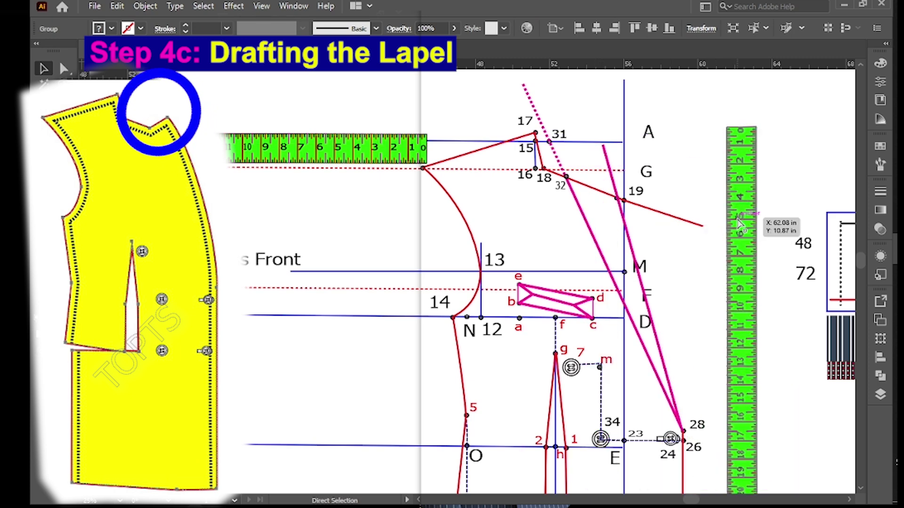
pyautogui.moveTo(742, 219); pyautogui.dragTo(780, 218)
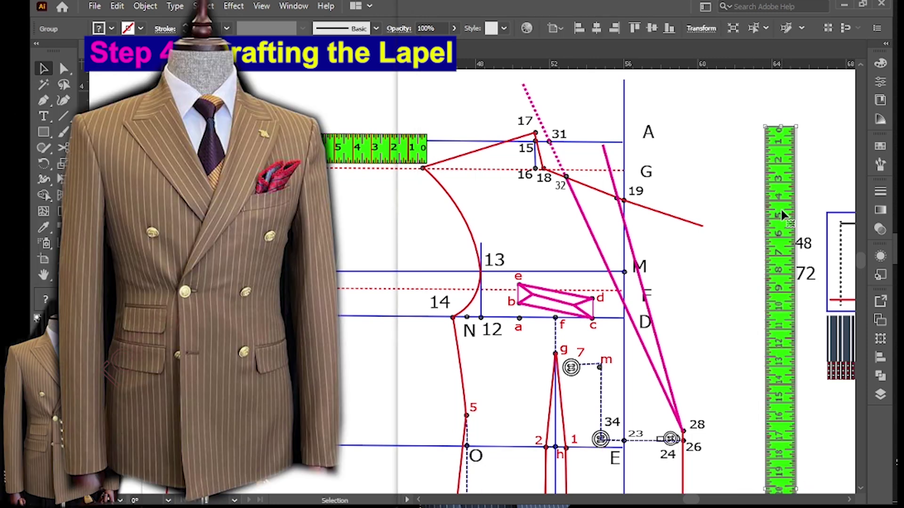
pyautogui.press('ctrl')
pyautogui.moveTo(783, 214); pyautogui.dragTo(590, 258)
pyautogui.scroll(2, 654, 238)
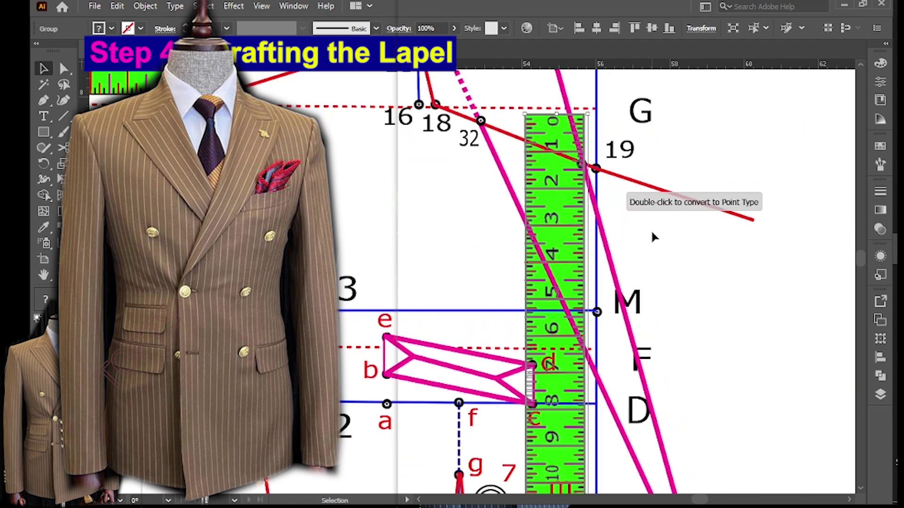
pyautogui.click(654, 238)
pyautogui.moveTo(555, 224)
pyautogui.mouseDown()
pyautogui.moveTo(572, 220)
pyautogui.moveTo(565, 217)
pyautogui.mouseUp()
# Bring the vertical ruler to the front and align its edge at point 33 with the zero end 1.5 in above it
pyautogui.rightClick(567, 217)
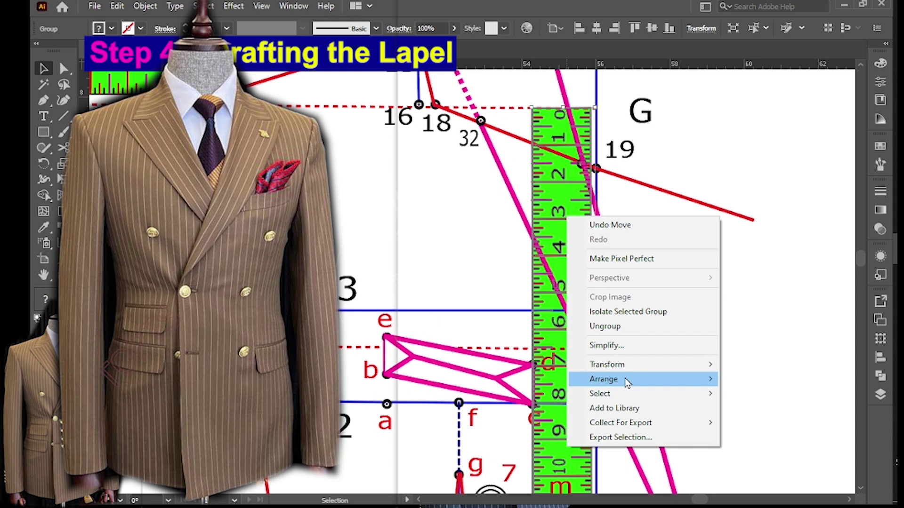
pyautogui.moveTo(625, 380)
pyautogui.click(763, 381)
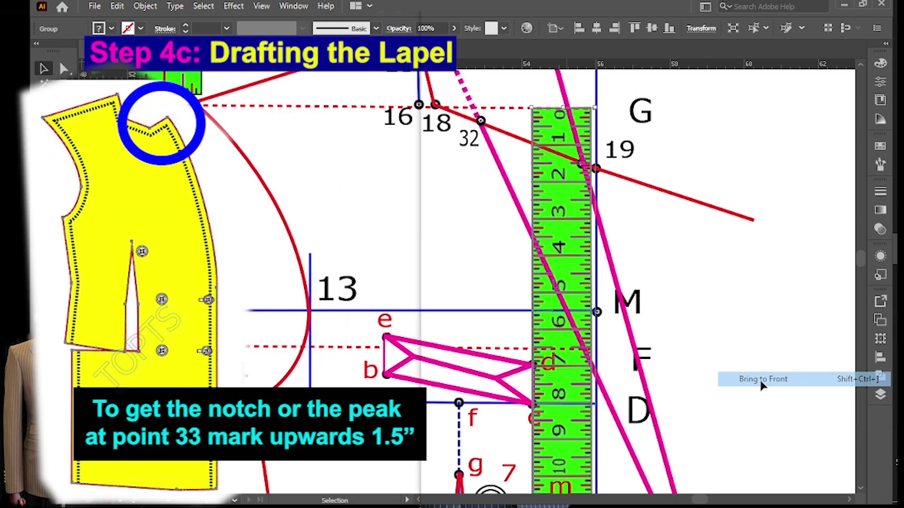
pyautogui.click(789, 185)
pyautogui.moveTo(545, 246); pyautogui.dragTo(544, 118)
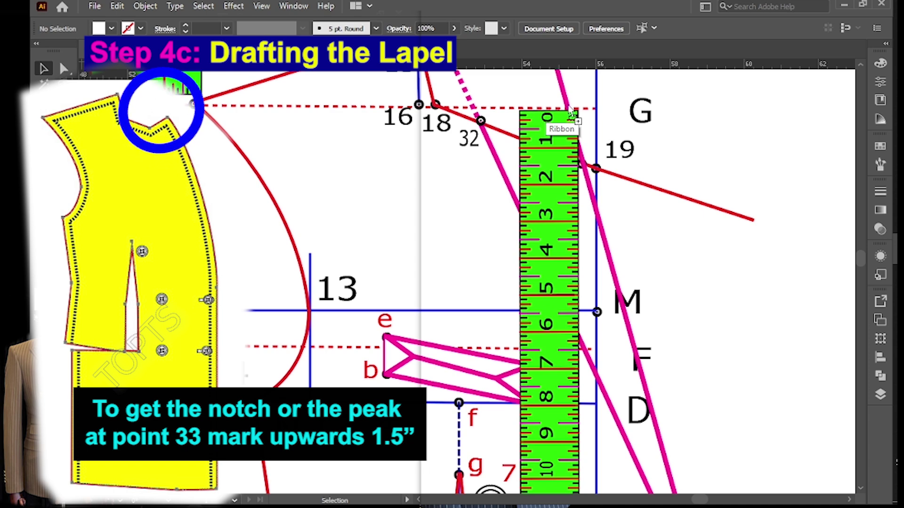
# Place a point marker on the lapel edge 1.5 in above point 33 and align the ruler's zero corner with it
pyautogui.click(566, 111)
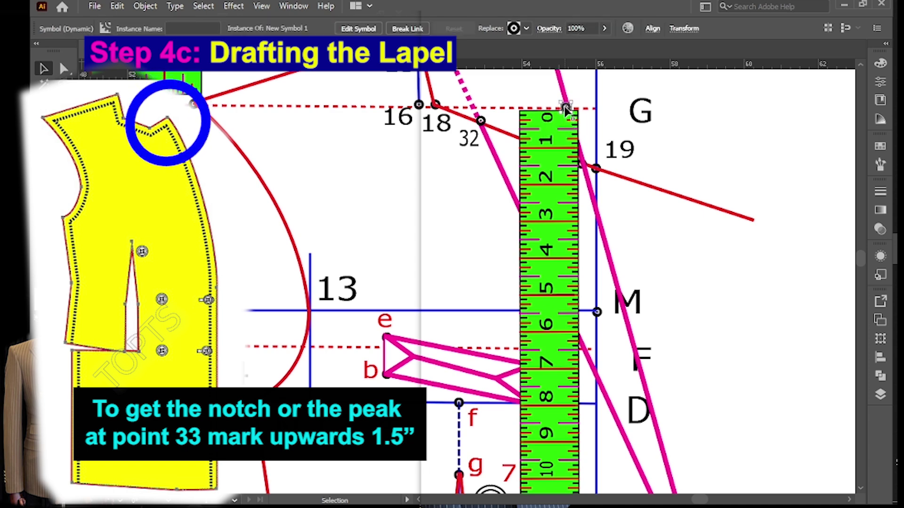
pyautogui.click(676, 127)
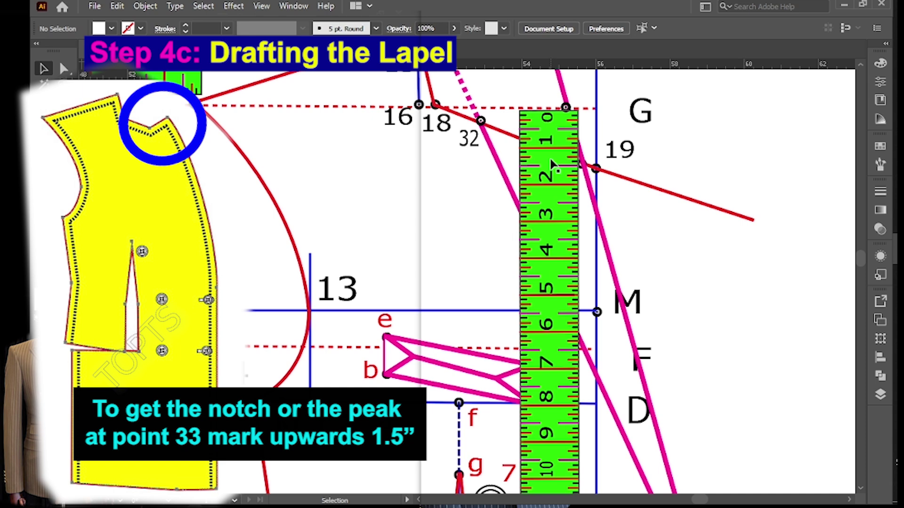
pyautogui.moveTo(547, 162); pyautogui.dragTo(535, 156)
pyautogui.click(680, 147)
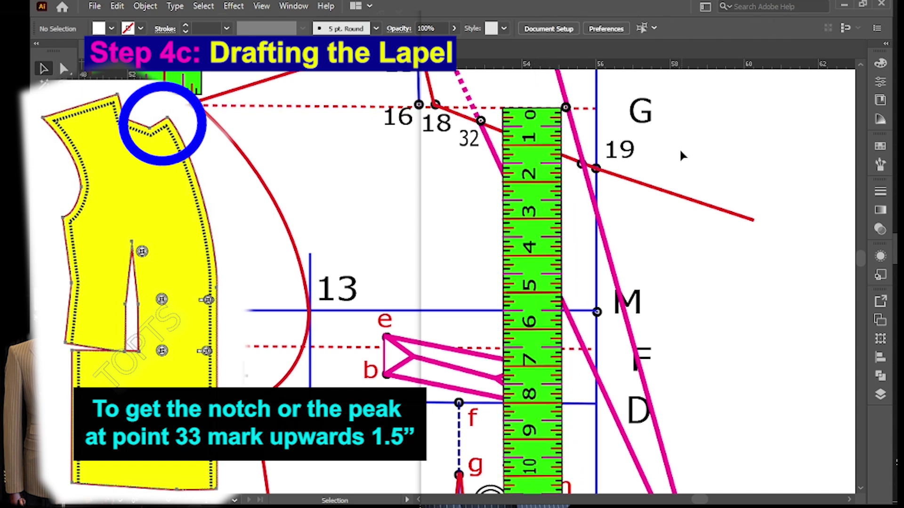
# Rotate the ruler about the peak marker until its 1.5 in mark touches the line between points 32 and 19
pyautogui.click(523, 218)
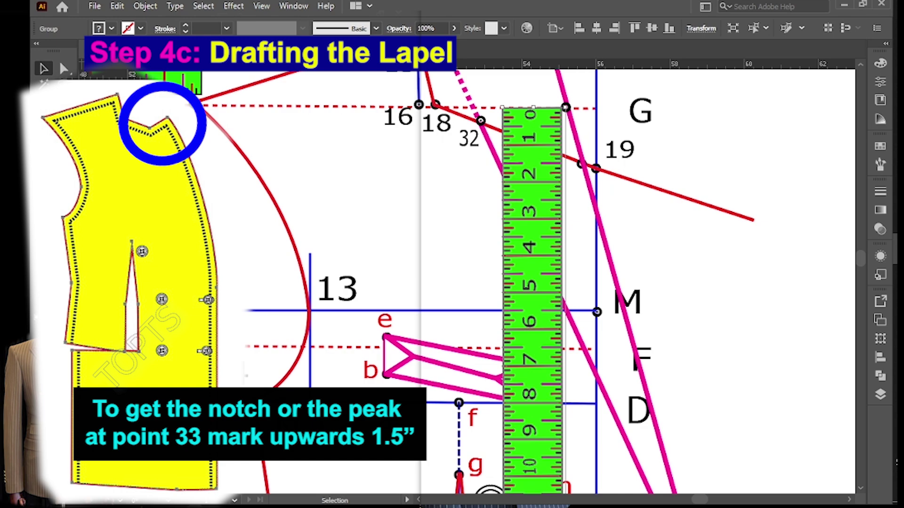
pyautogui.press('r')
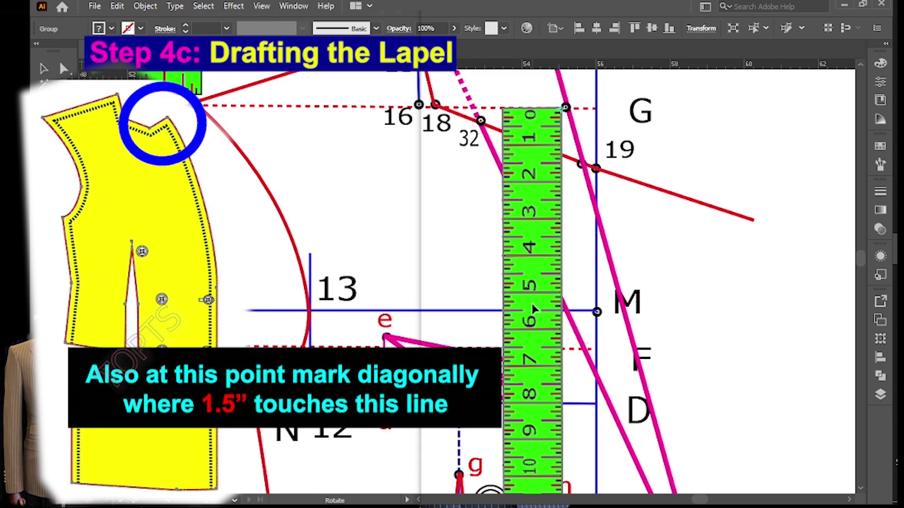
pyautogui.moveTo(531, 302); pyautogui.dragTo(405, 153)
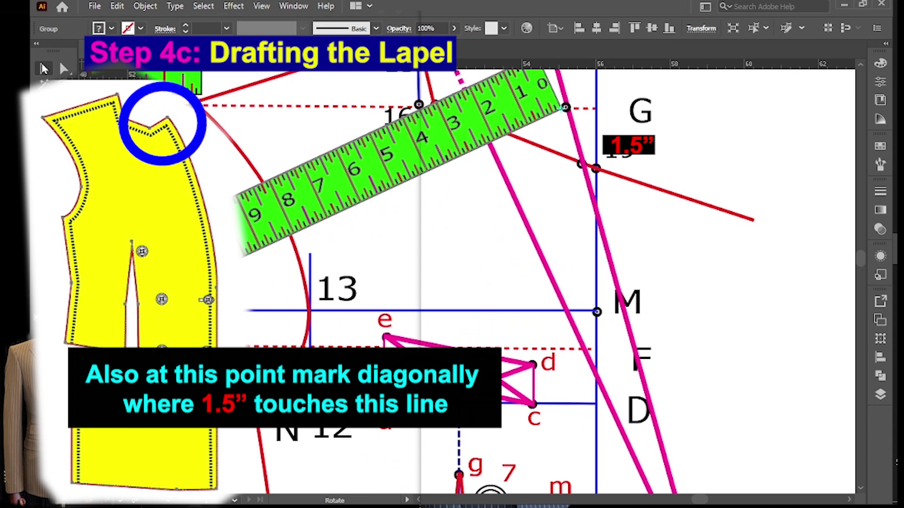
# Copy the peak marker to where the ruler's 1.5 in mark meets the line between 32 and 19, and delete the ruler
pyautogui.click(44, 69)
pyautogui.click(567, 108)
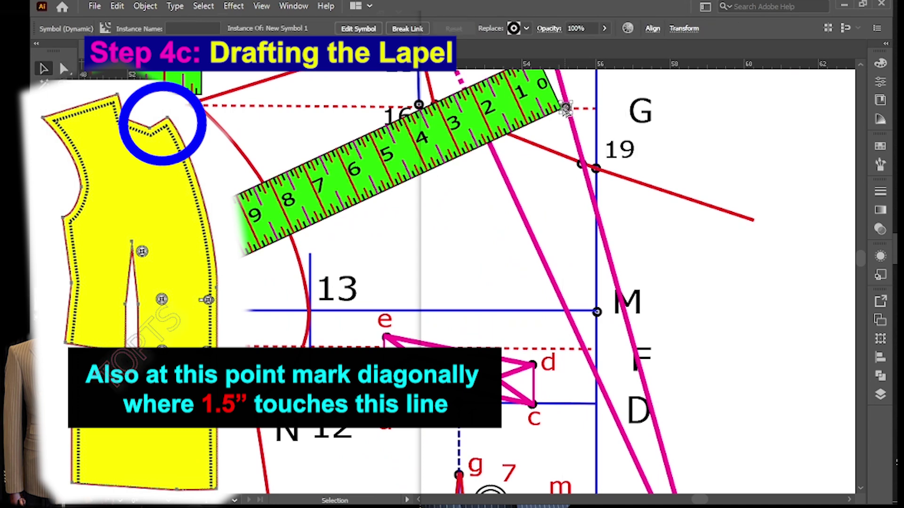
pyautogui.moveTo(566, 109); pyautogui.dragTo(516, 134)
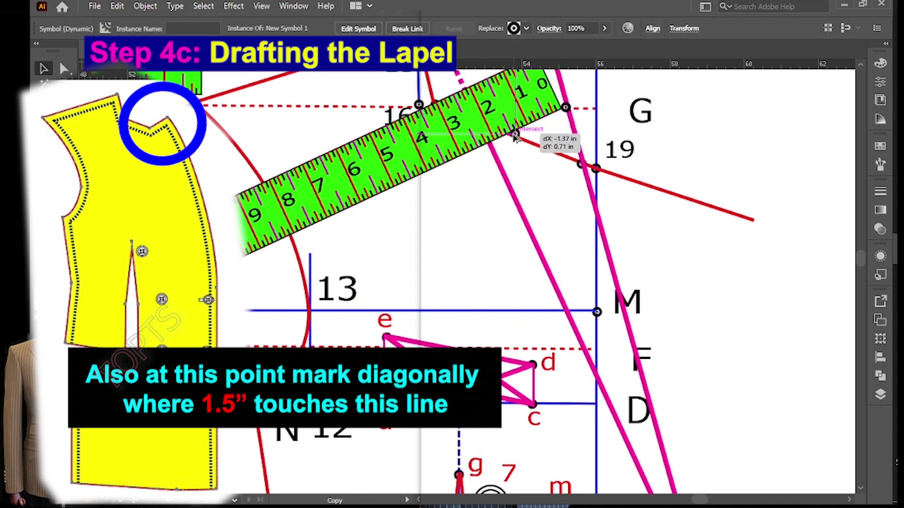
pyautogui.moveTo(515, 135); pyautogui.dragTo(515, 135)
pyautogui.click(455, 141)
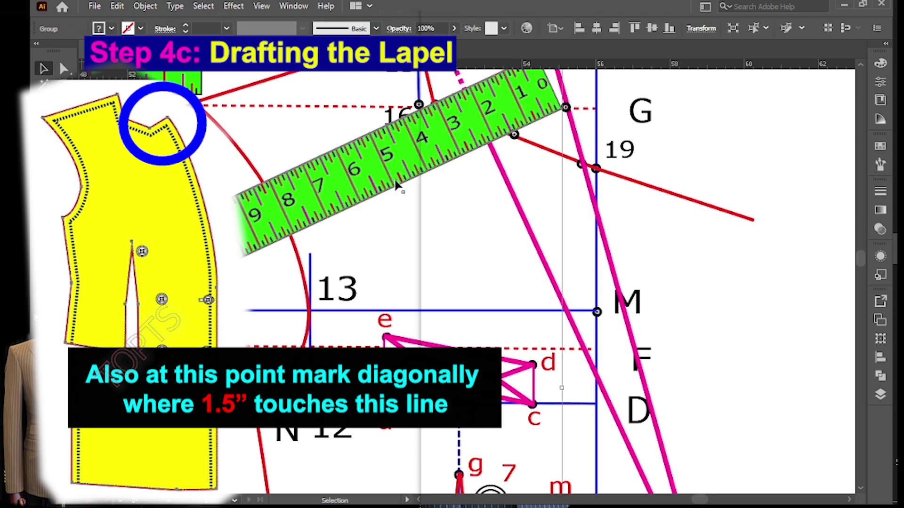
pyautogui.press('Delete')
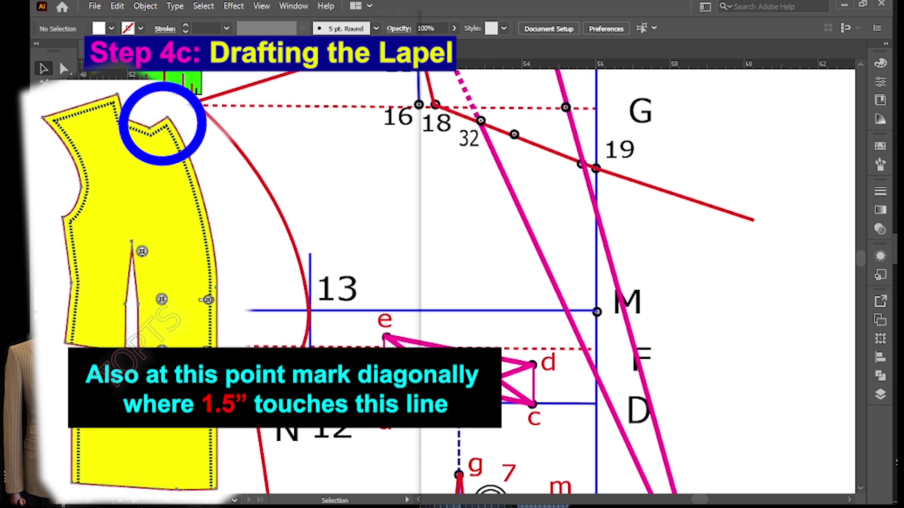
# Draw the peak outline from the top lapel marker through the notch marker to point 32, matching the lapel edge's magenta stroke
pyautogui.press('p')
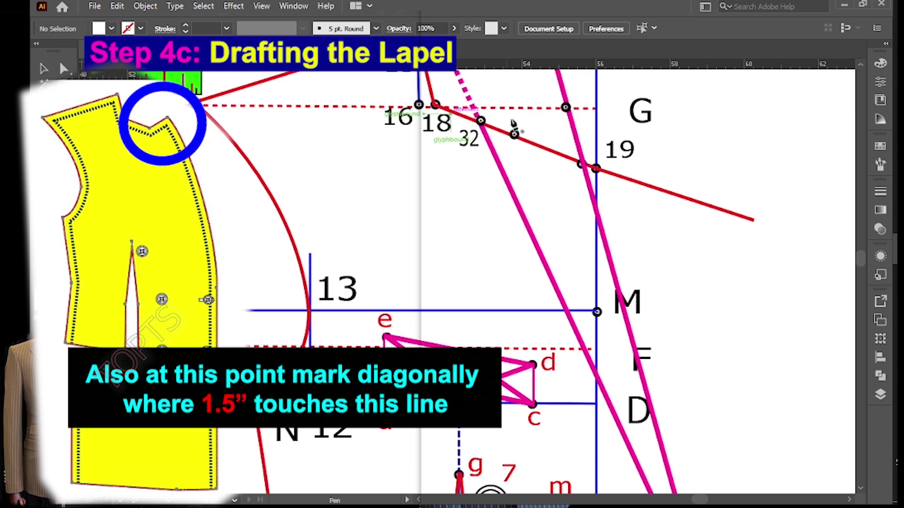
pyautogui.click(565, 108)
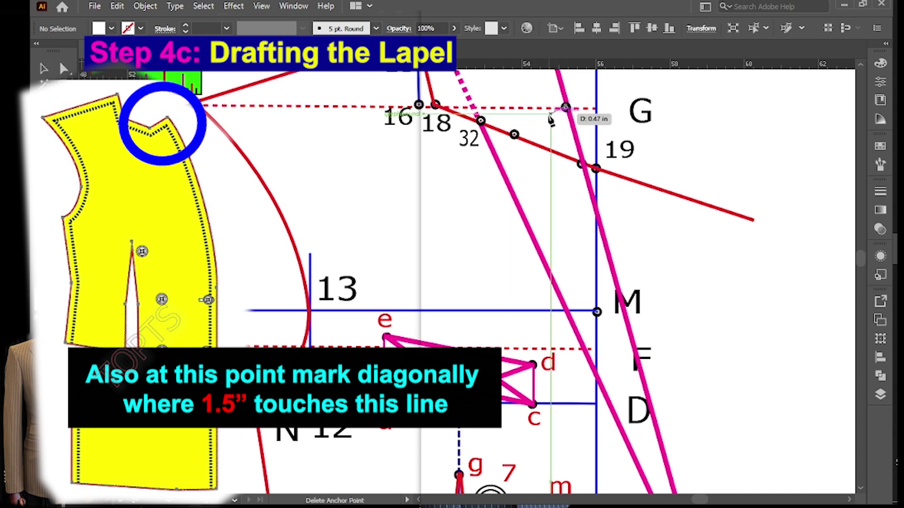
pyautogui.click(516, 135)
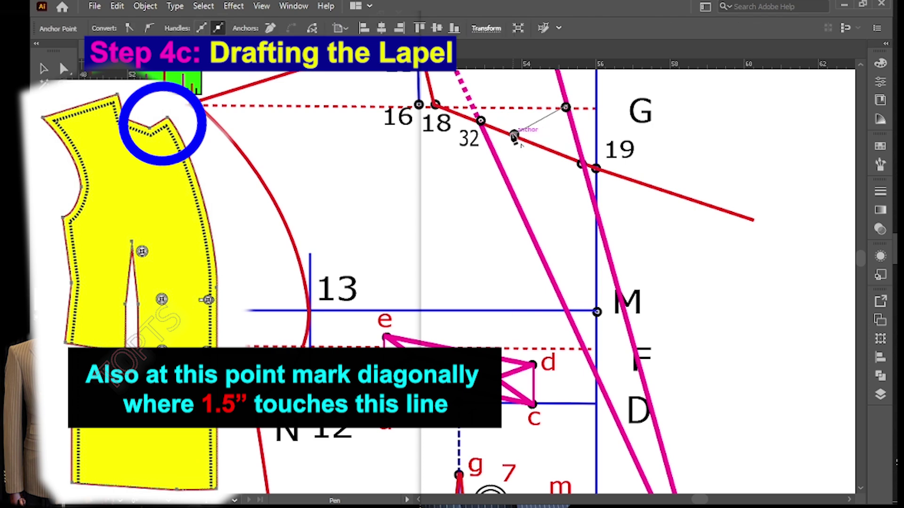
pyautogui.click(480, 122)
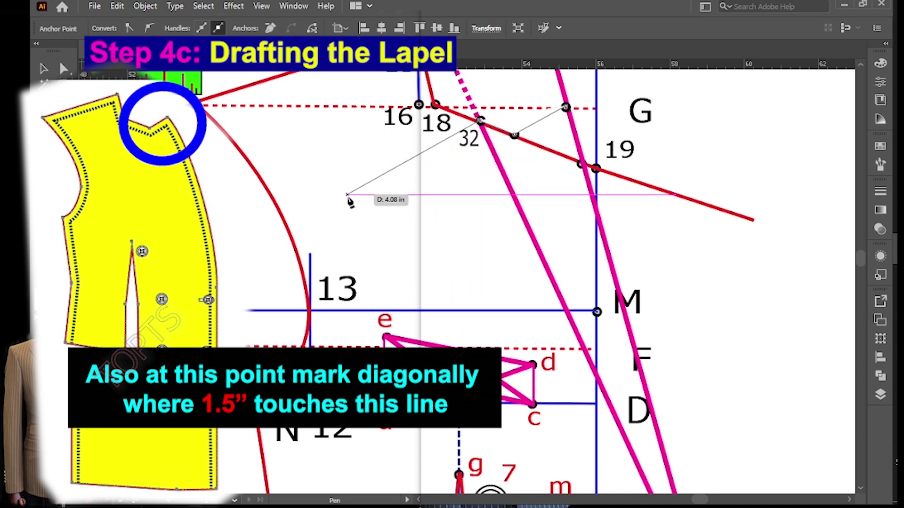
pyautogui.press('a')
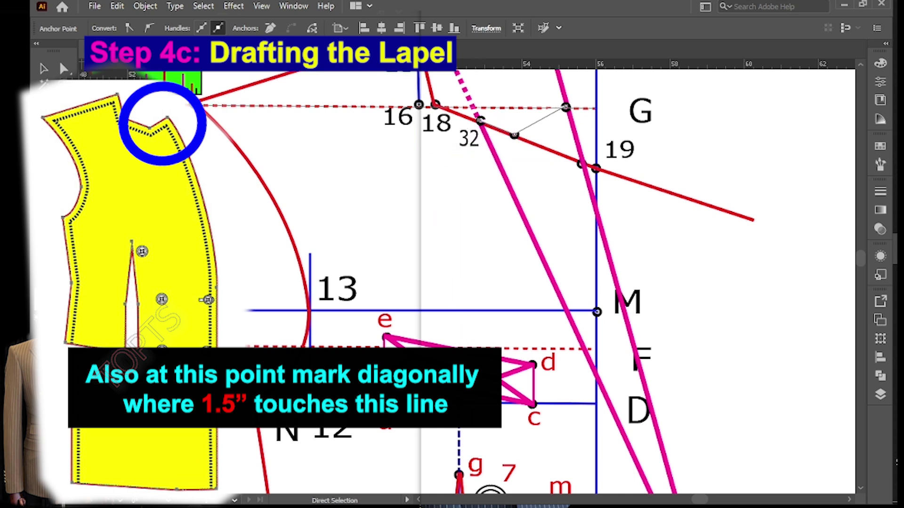
pyautogui.press('i')
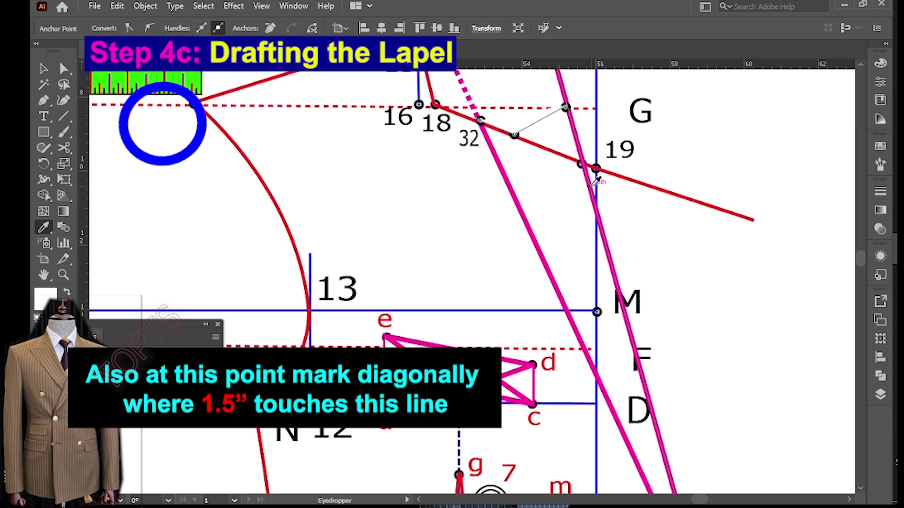
pyautogui.click(592, 186)
pyautogui.press('v')
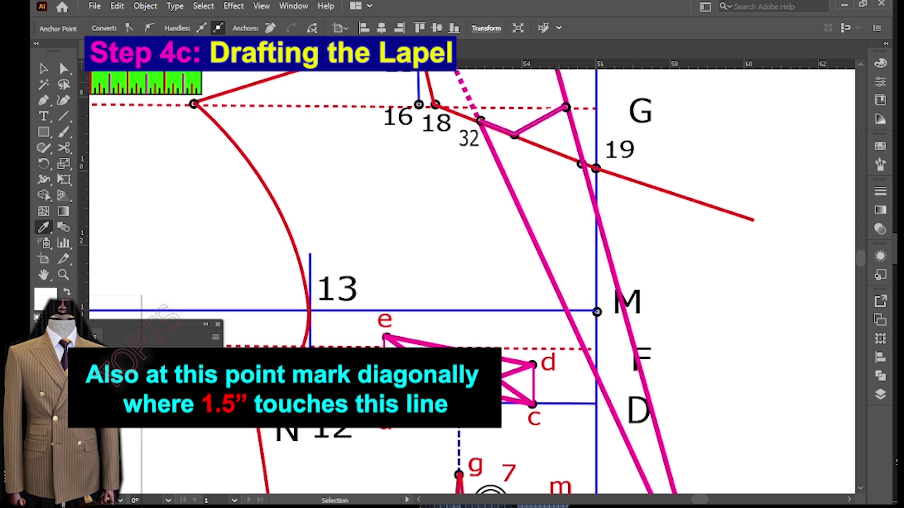
pyautogui.click(44, 69)
# Shorten the lapel edge's upper end to the peak marker and bend the edge outward into a curve down to point 28
pyautogui.scroll(-1, 658, 117)
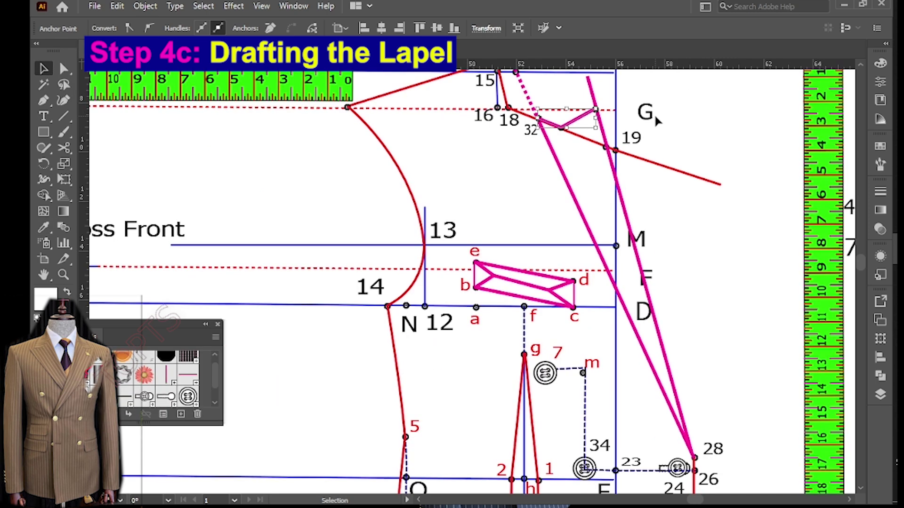
pyautogui.press('a')
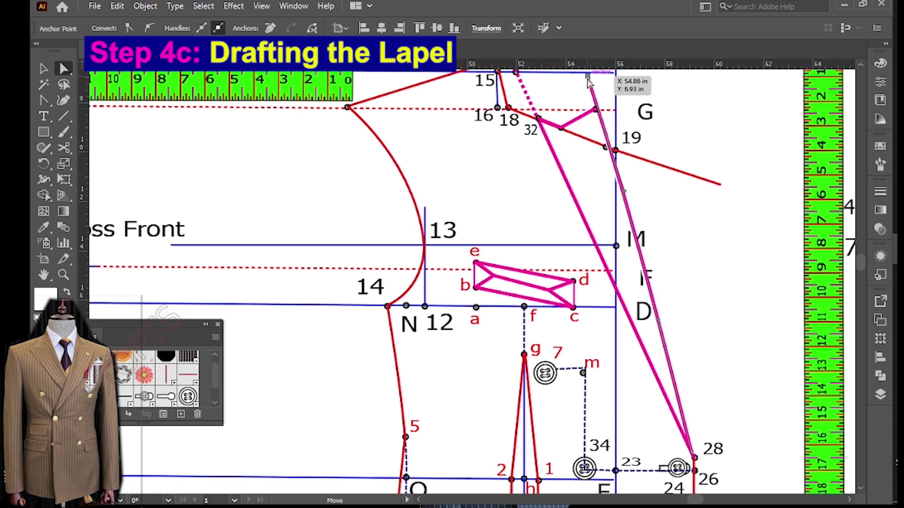
pyautogui.moveTo(589, 79); pyautogui.dragTo(595, 110)
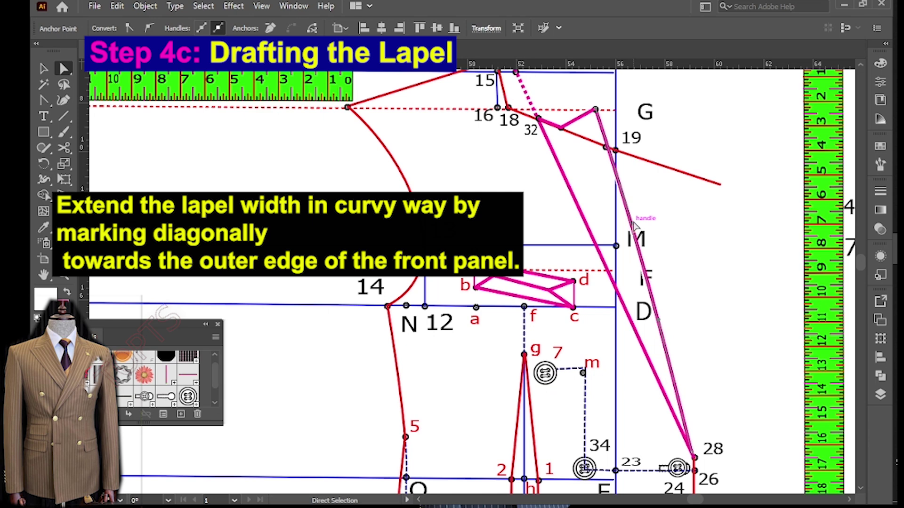
pyautogui.moveTo(634, 222); pyautogui.dragTo(692, 333)
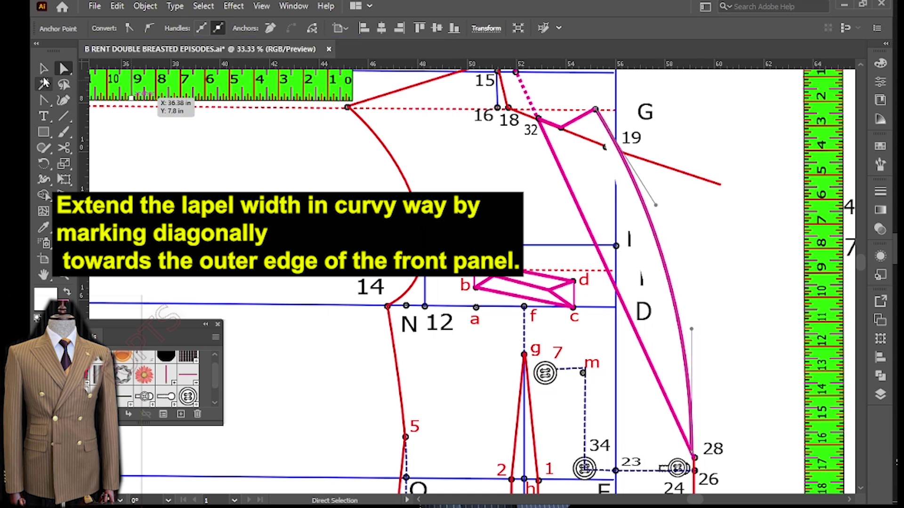
pyautogui.press('v')
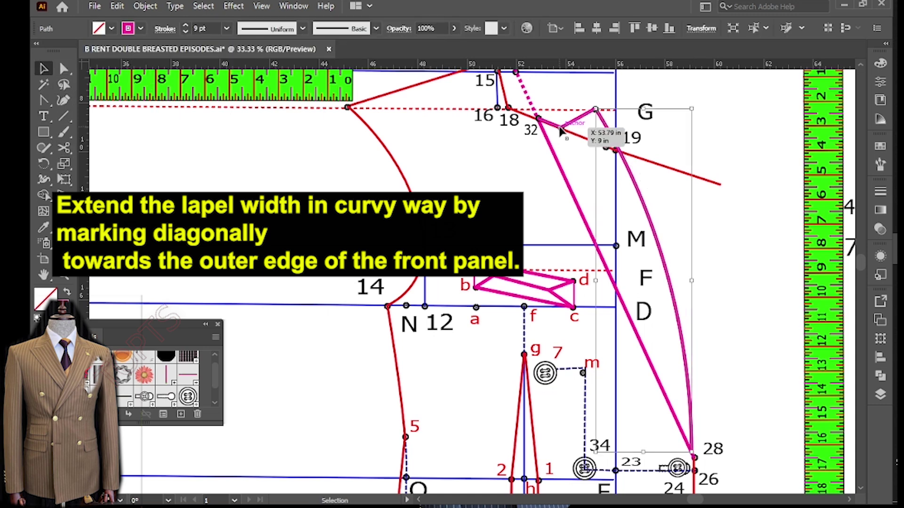
# Remove the fill from the magenta peak path between point 32 and the top of the lapel
pyautogui.click(561, 128)
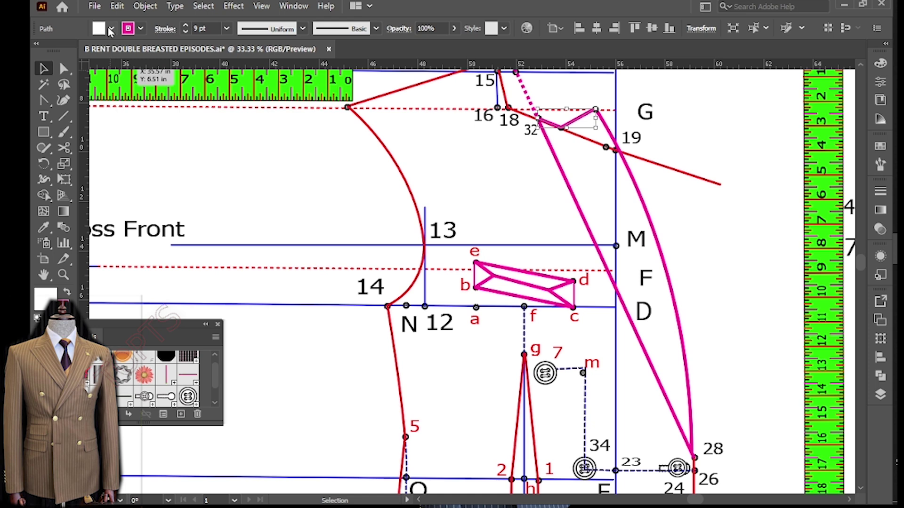
pyautogui.click(111, 28)
pyautogui.click(39, 51)
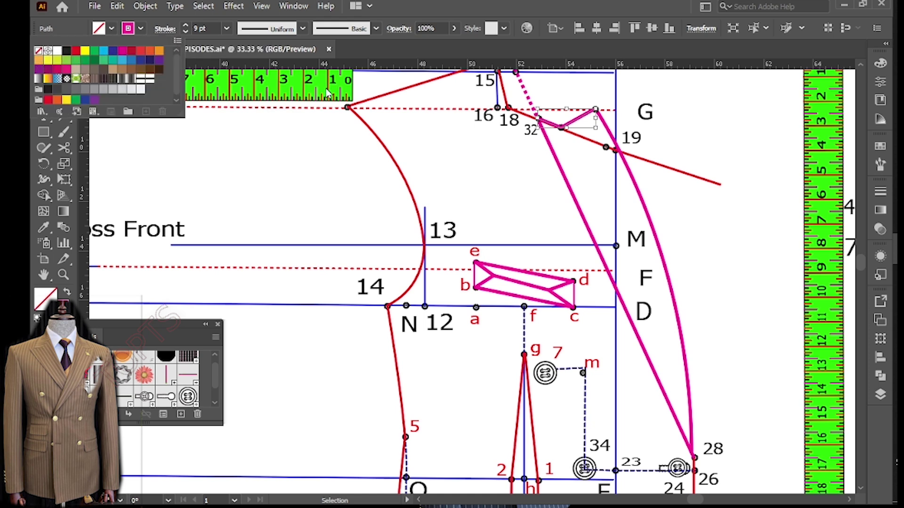
pyautogui.click(719, 121)
pyautogui.click(717, 125)
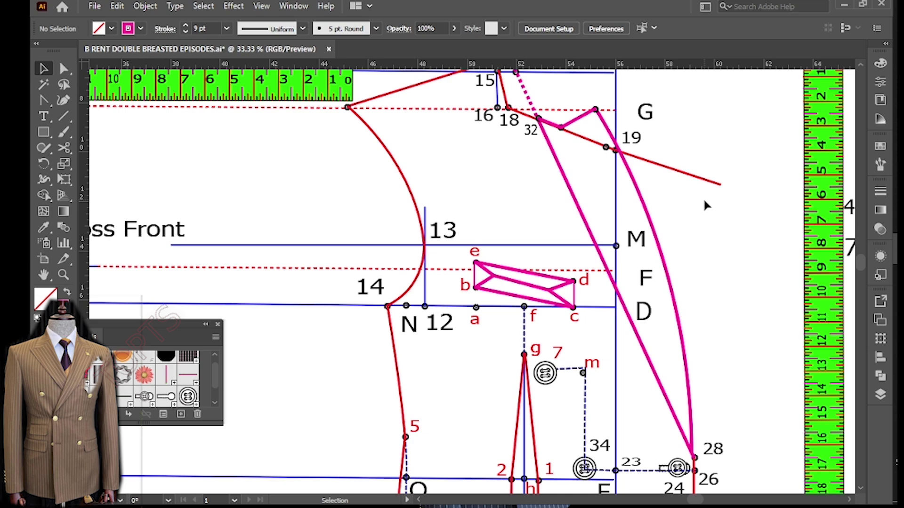
# Delete the grouped pattern outline lying beside the Across Front label, outside the front panel
pyautogui.keyDown('alt'); pyautogui.scroll(-4, 704, 200); pyautogui.keyUp('alt')
pyautogui.click(416, 241)
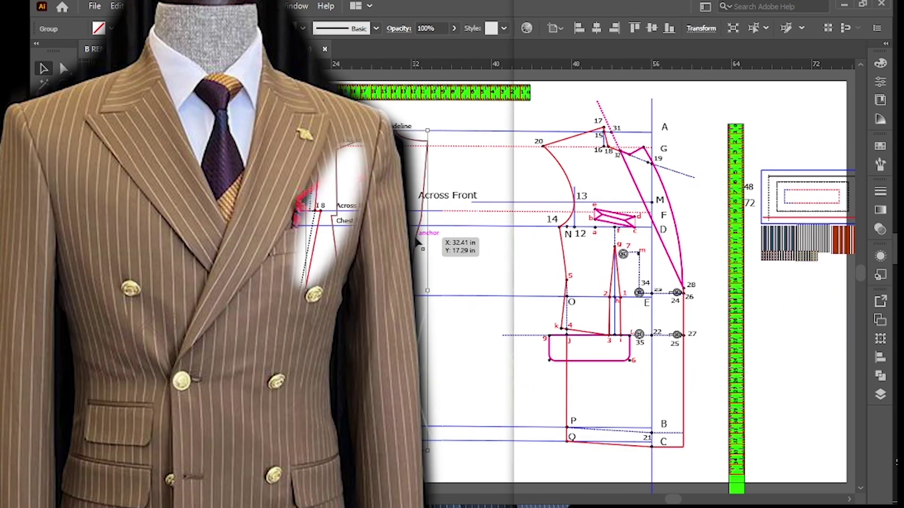
pyautogui.press('Delete')
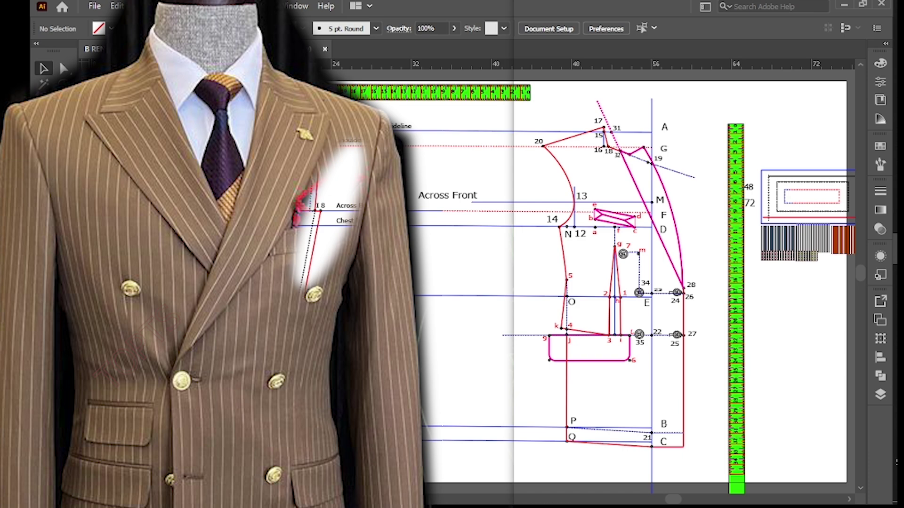
pyautogui.scroll(1, 673, 335)
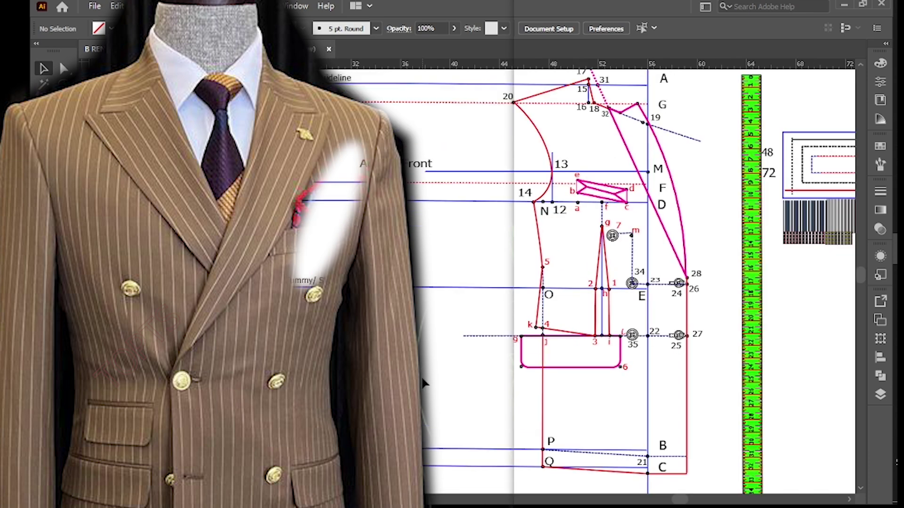
pyautogui.press('p')
pyautogui.click(544, 336)
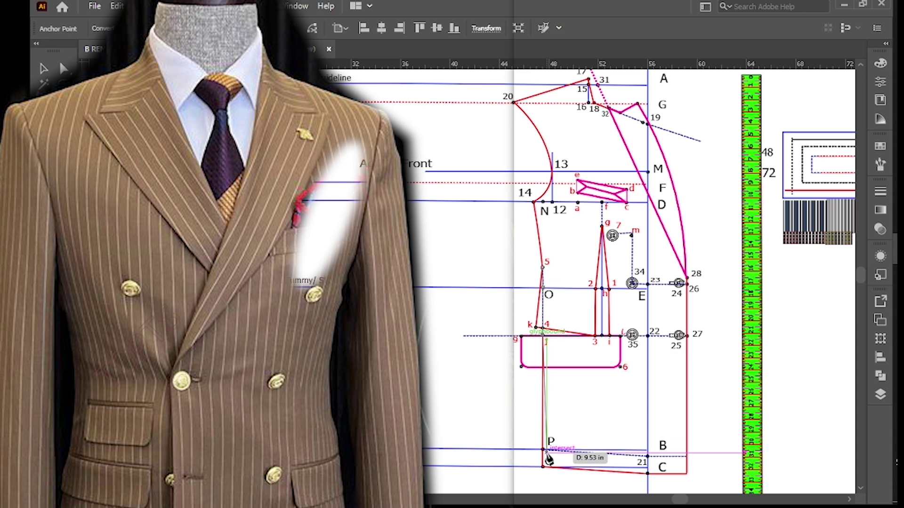
pyautogui.click(545, 465)
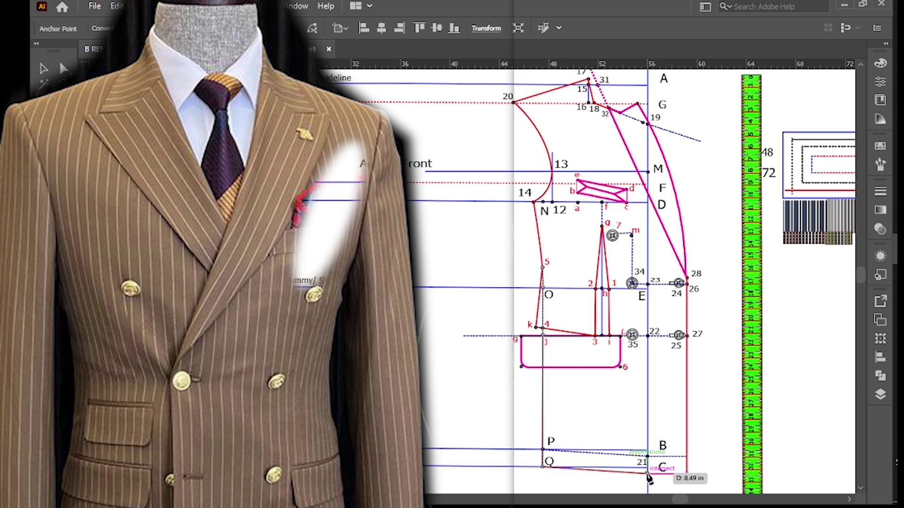
pyautogui.keyDown('ctrl'); pyautogui.click(514, 282); pyautogui.keyUp('ctrl')
pyautogui.press('v')
# Lock Layer 7 and add a new layer above it
pyautogui.click(880, 394)
pyautogui.click(748, 308)
pyautogui.click(732, 308)
pyautogui.click(827, 488)
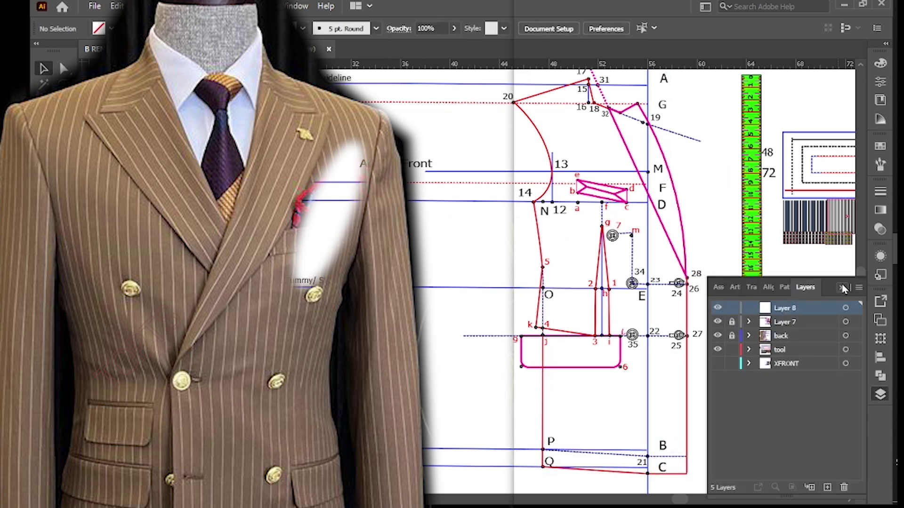
pyautogui.click(843, 289)
# Start tracing the front panel outline with the Pen tool from j down to Q, along the hem and up the front edge to point 28
pyautogui.press('p')
pyautogui.click(543, 336)
pyautogui.click(543, 467)
pyautogui.click(648, 474)
pyautogui.click(686, 474)
pyautogui.click(687, 273)
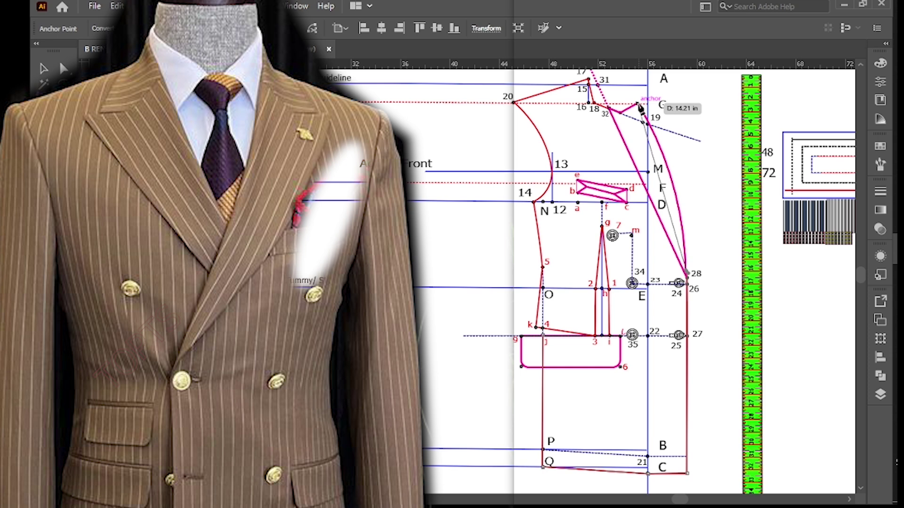
# Continue the outline from 28 with a curve to 19, through the lapel peak and notch, past 18 and 17 to shoulder point 20
pyautogui.moveTo(648, 123); pyautogui.dragTo(616, 76)
pyautogui.click(648, 124)
pyautogui.click(637, 103)
pyautogui.click(620, 113)
pyautogui.click(594, 103)
pyautogui.click(588, 79)
pyautogui.click(514, 102)
# Trace the curved armhole from point 20 past 13 to 14, and the side seam through 5 down to k
pyautogui.moveTo(551, 169); pyautogui.dragTo(553, 204)
pyautogui.click(534, 202)
pyautogui.click(542, 267)
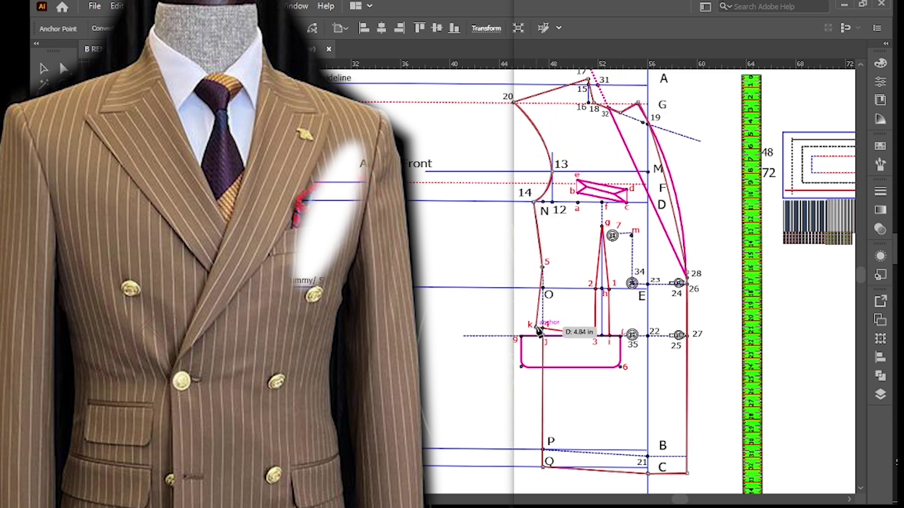
pyautogui.click(537, 327)
# Trace from k to 3, around the dart through 2, g, 1 and i, and close the front panel outline at j
pyautogui.click(595, 335)
pyautogui.click(596, 288)
pyautogui.click(602, 227)
pyautogui.click(610, 290)
pyautogui.click(610, 335)
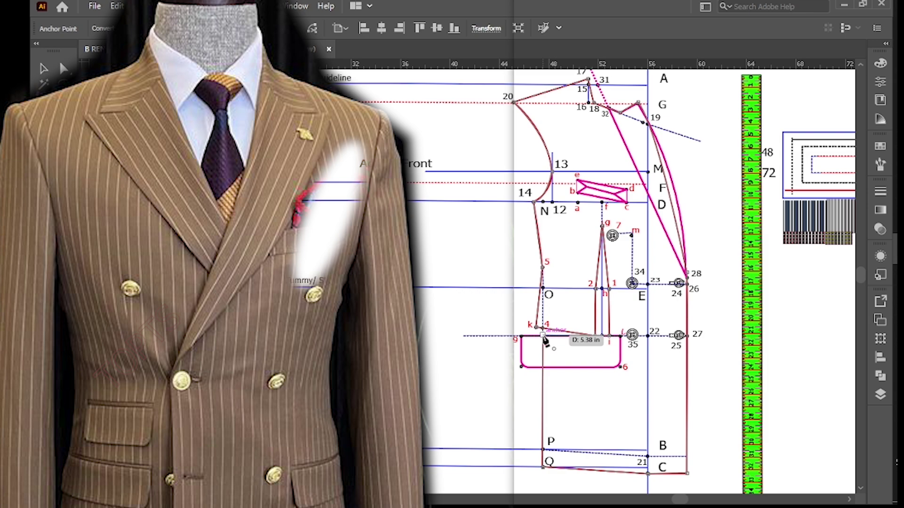
pyautogui.click(542, 336)
pyautogui.press('v')
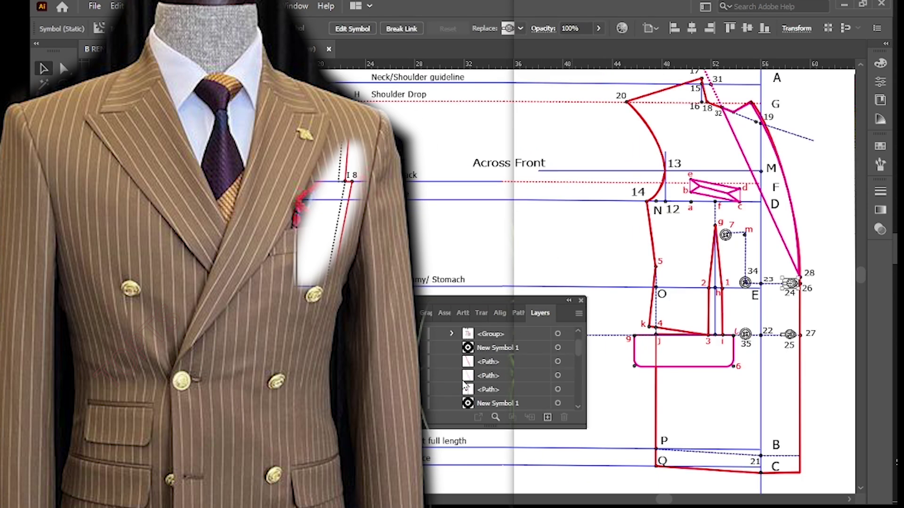
# Collect the front panel's button and buttonhole symbols into a group named BUTTONS
pyautogui.click(773, 284)
pyautogui.scroll(5, 517, 367)
pyautogui.scroll(-10, 537, 368)
pyautogui.keyDown('shift'); pyautogui.click(557, 390); pyautogui.keyUp('shift')
pyautogui.scroll(-10, 516, 350)
pyautogui.keyDown('shift'); pyautogui.click(557, 362); pyautogui.keyUp('shift')
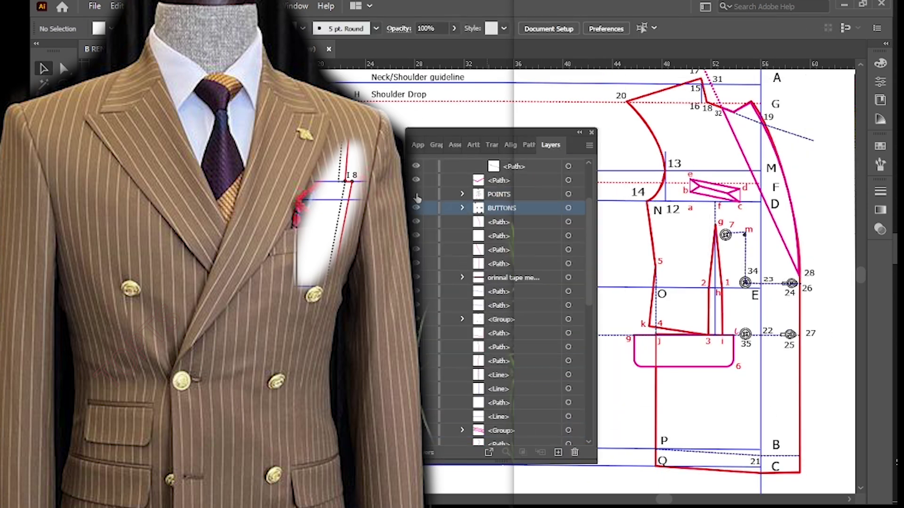
pyautogui.scroll(5, 470, 236)
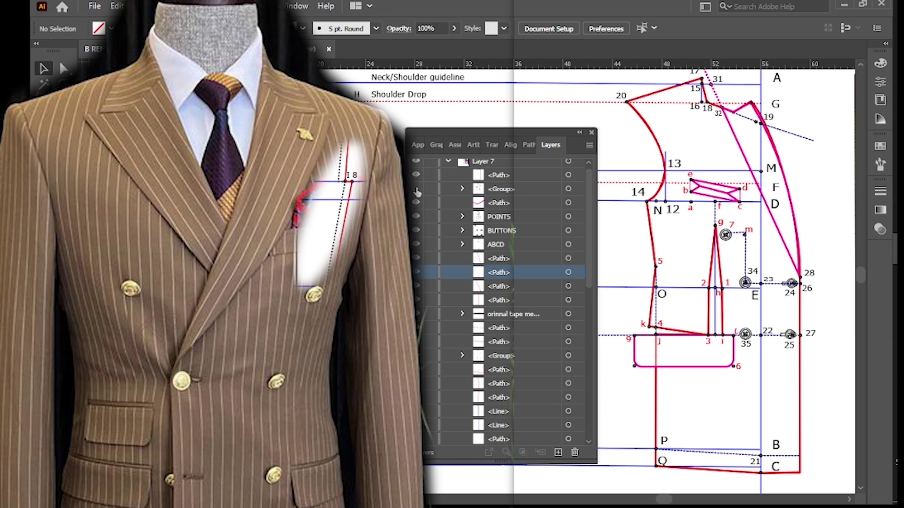
# Name the point-label group 123 abc, move it up the layer list, and hide the point labels
pyautogui.doubleClick(501, 189)
pyautogui.write('123 abc')
pyautogui.press('Return')
pyautogui.click(568, 356)
pyautogui.moveTo(500, 356); pyautogui.dragTo(500, 192)
pyautogui.click(416, 193)
pyautogui.click(416, 249)
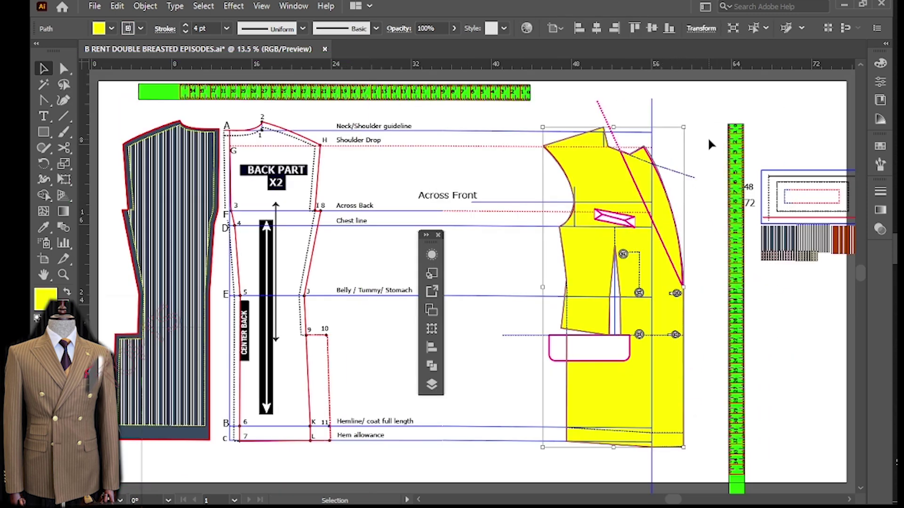
# Hide Layer 7 with the construction lines so the FRAME outline and buttons stand alone
pyautogui.click(708, 136)
pyautogui.click(669, 201)
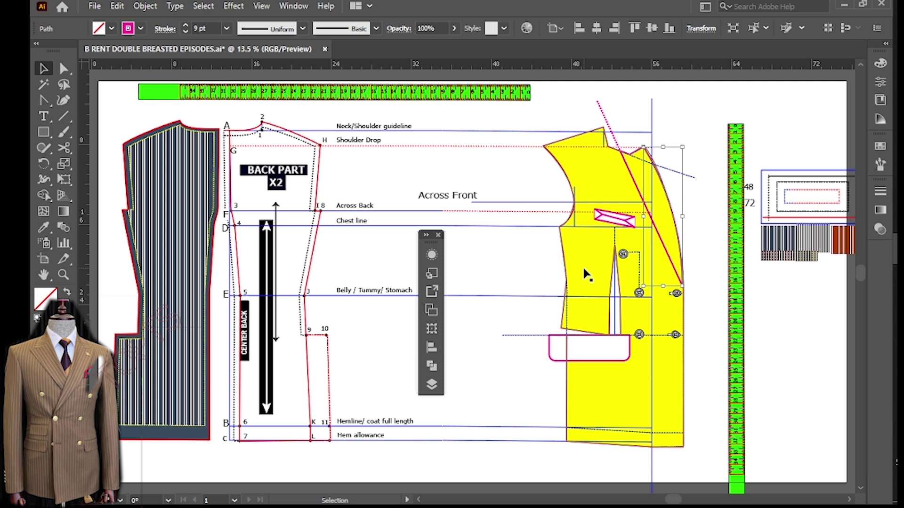
pyautogui.click(567, 274)
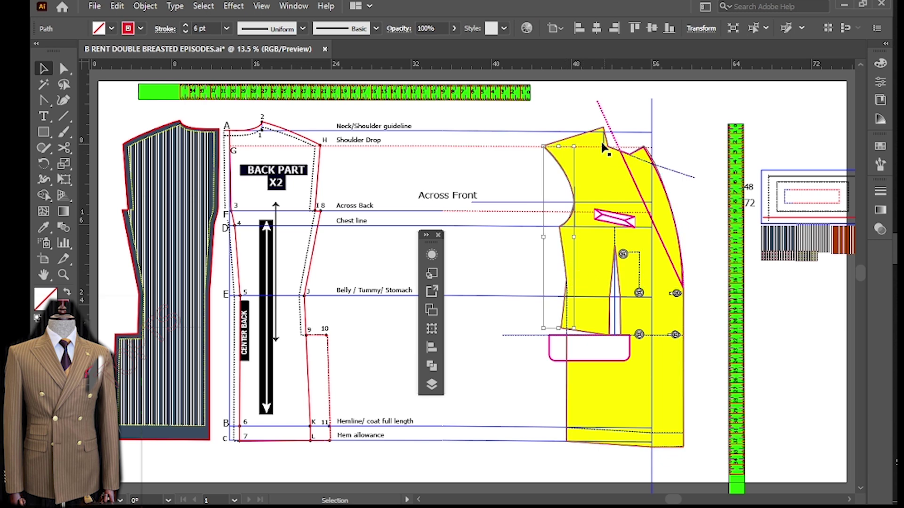
pyautogui.click(587, 132)
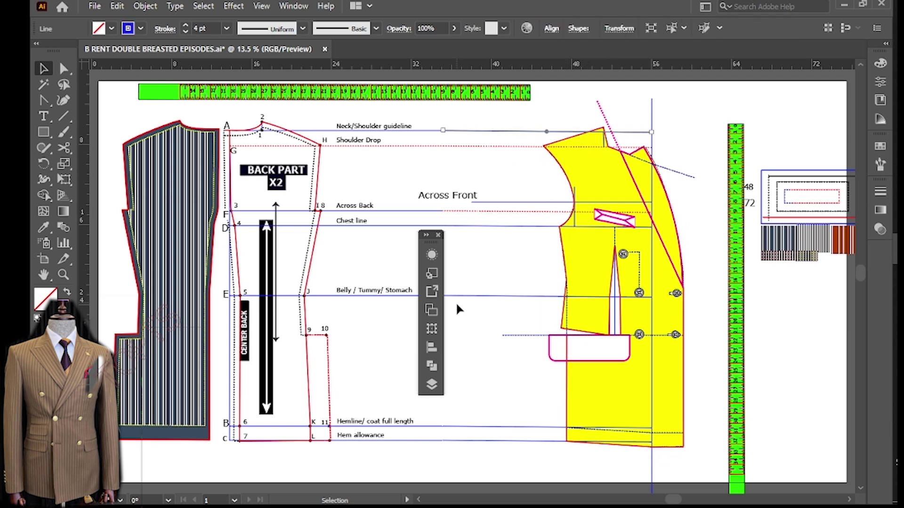
pyautogui.click(432, 385)
pyautogui.click(236, 338)
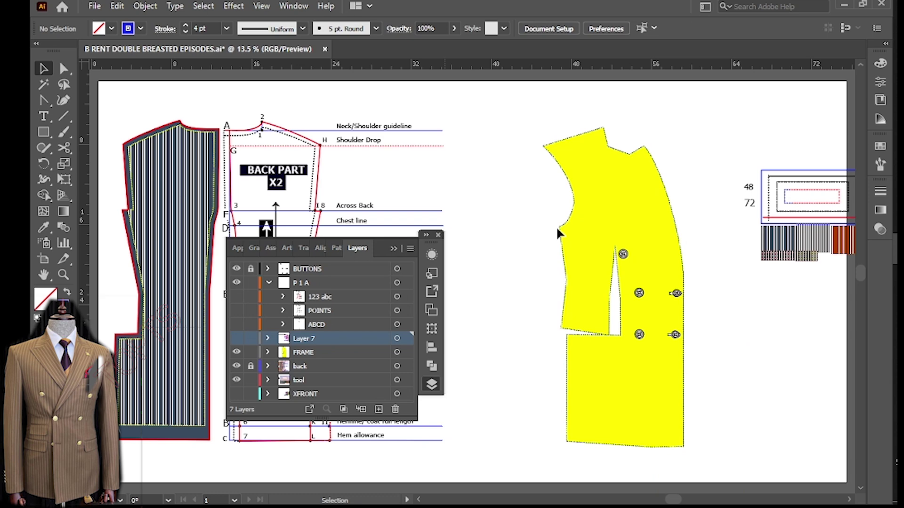
# Swap the fill and stroke of the traced front panel and set its fill to None
pyautogui.click(665, 190)
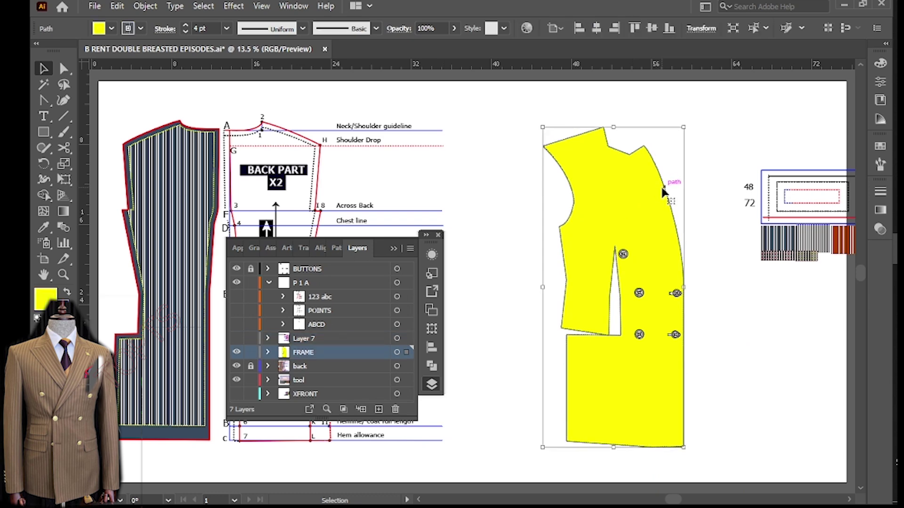
pyautogui.click(67, 292)
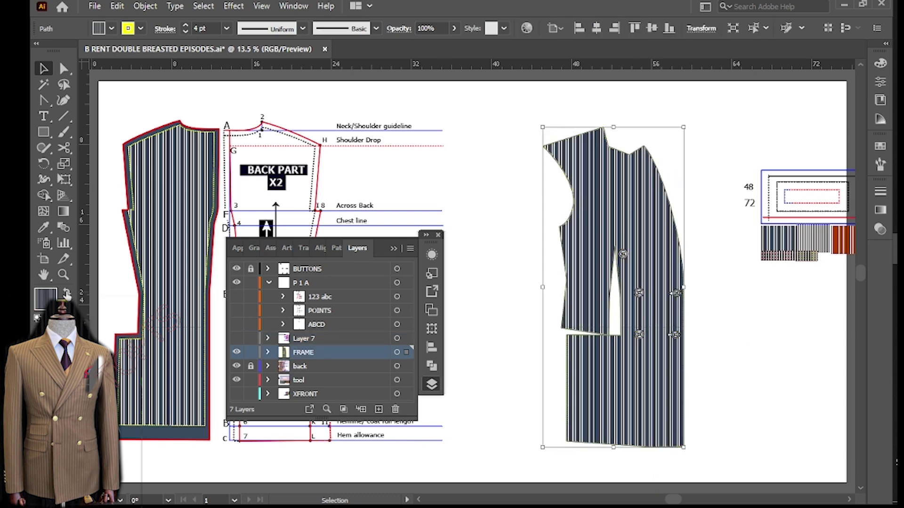
pyautogui.click(111, 27)
pyautogui.click(39, 50)
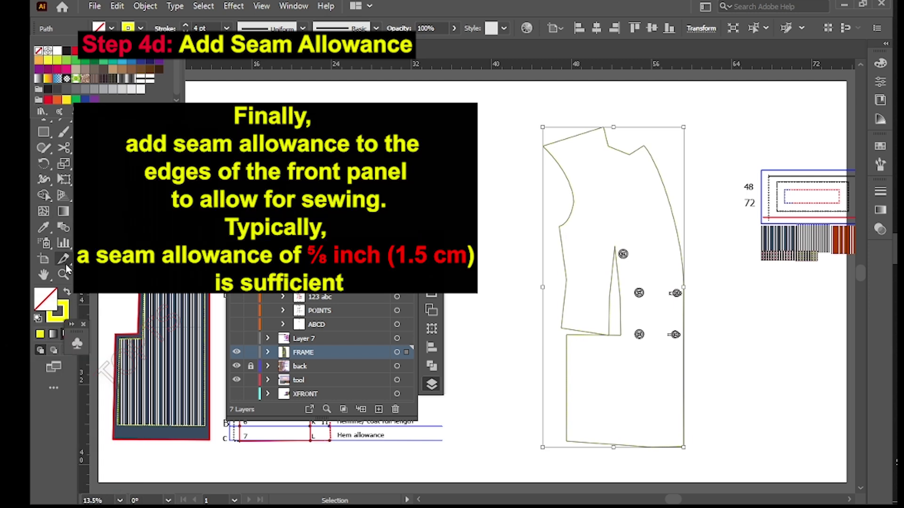
# Copy the solid red line style from the sample lines onto the front panel outline with the Eyedropper
pyautogui.click(43, 229)
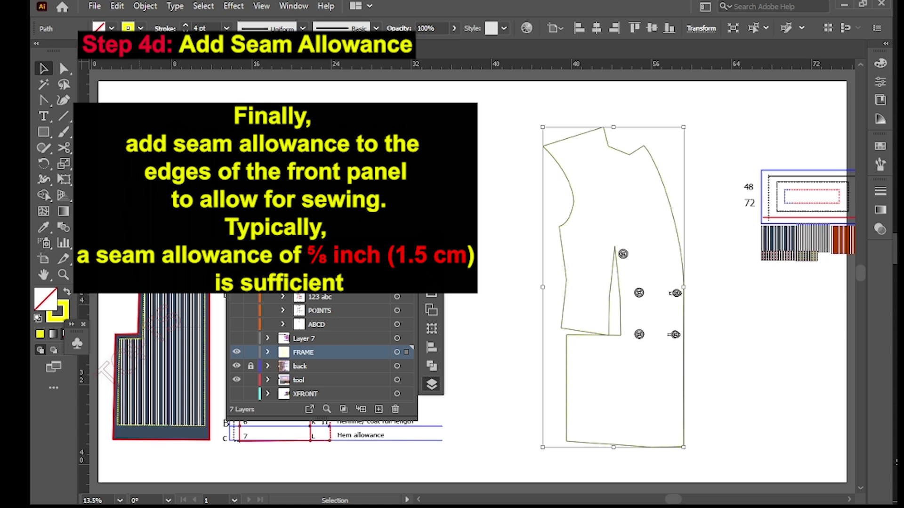
pyautogui.click(44, 228)
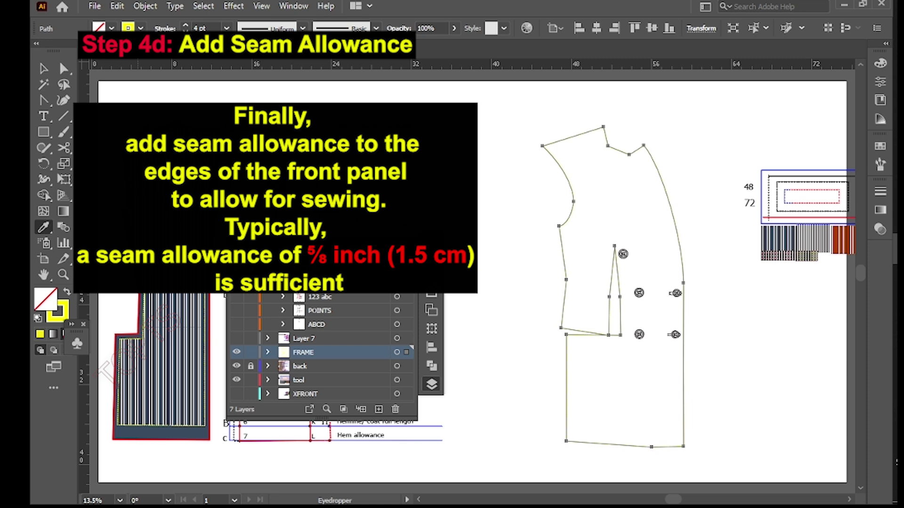
pyautogui.click(808, 217)
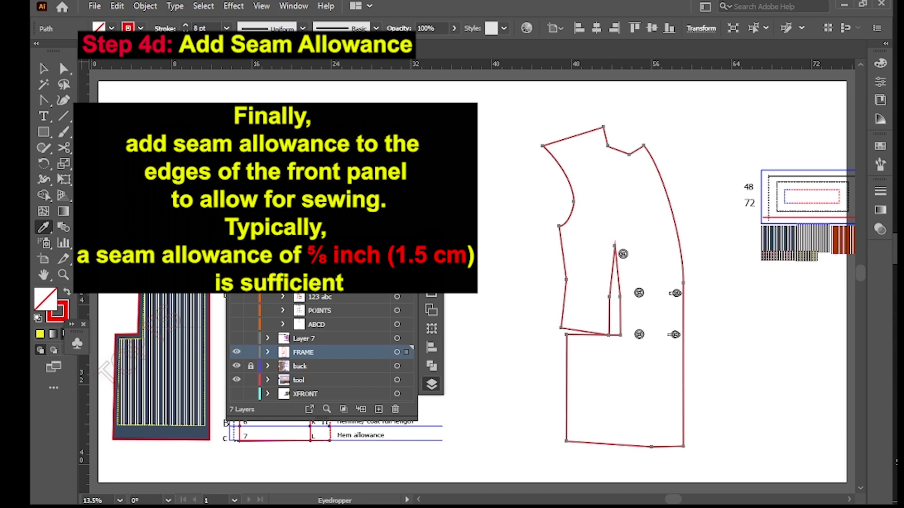
pyautogui.click(43, 69)
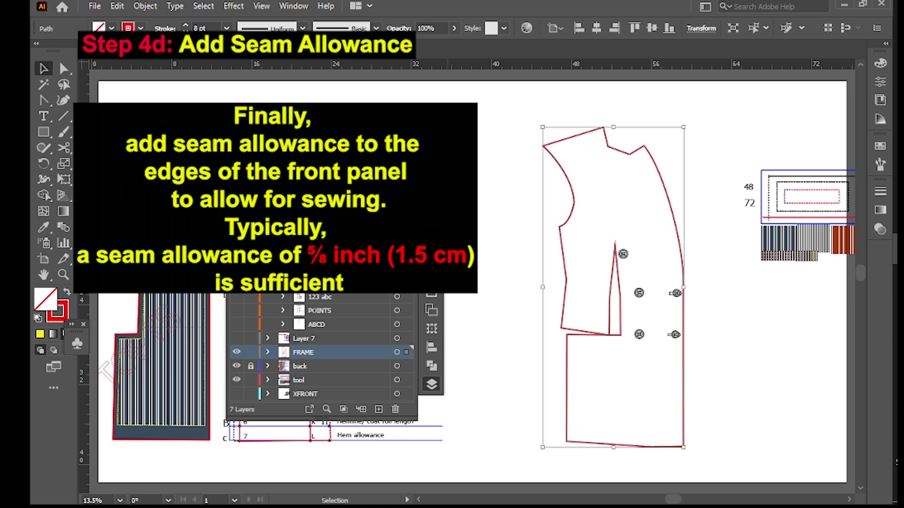
pyautogui.click(619, 297)
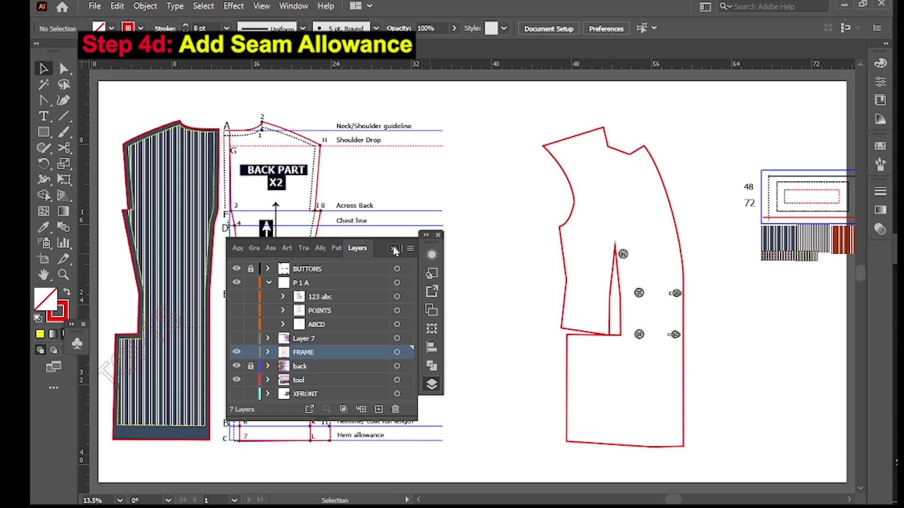
# Offset the front panel outline by -0.5 in with Miter joins to create the inner seam line
pyautogui.click(394, 249)
pyautogui.click(657, 175)
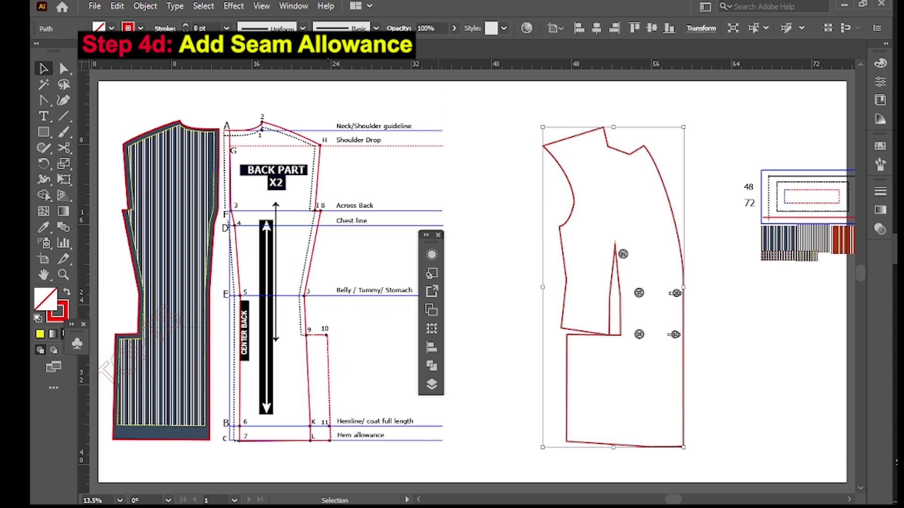
pyautogui.click(144, 6)
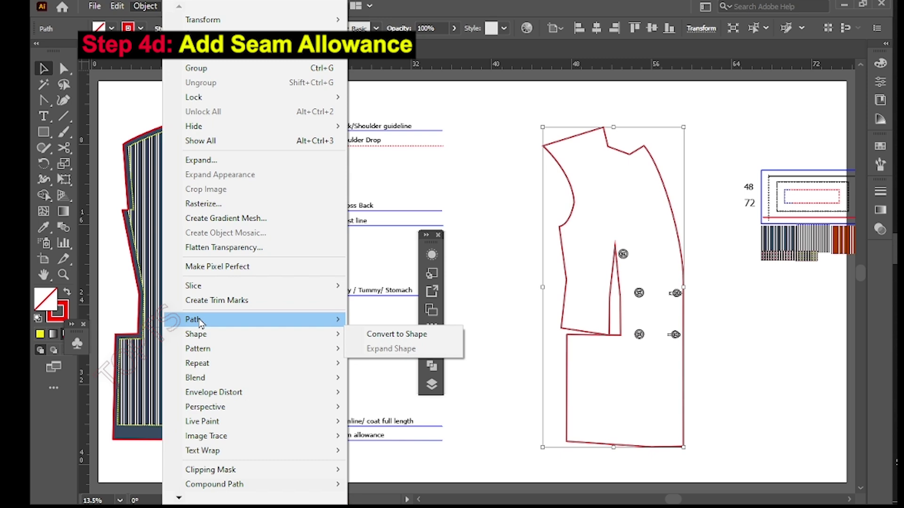
pyautogui.moveTo(200, 320)
pyautogui.click(377, 368)
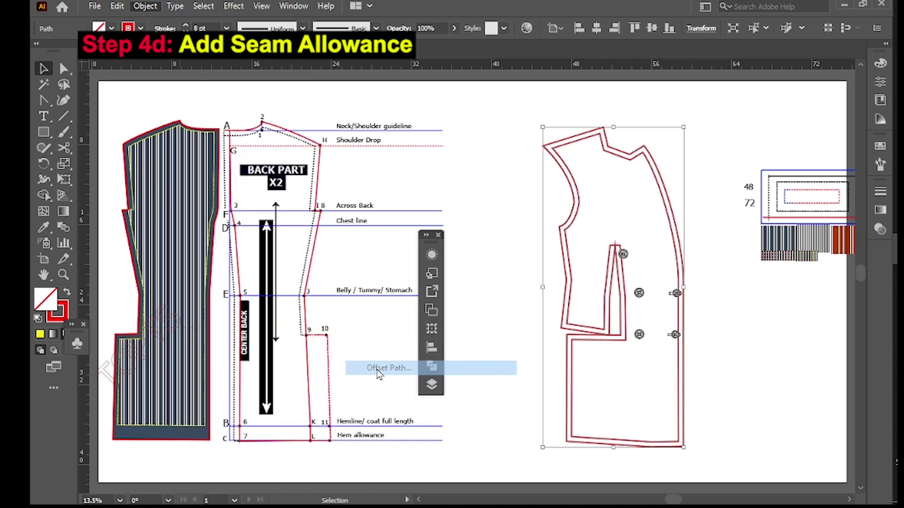
pyautogui.moveTo(484, 187); pyautogui.dragTo(421, 182)
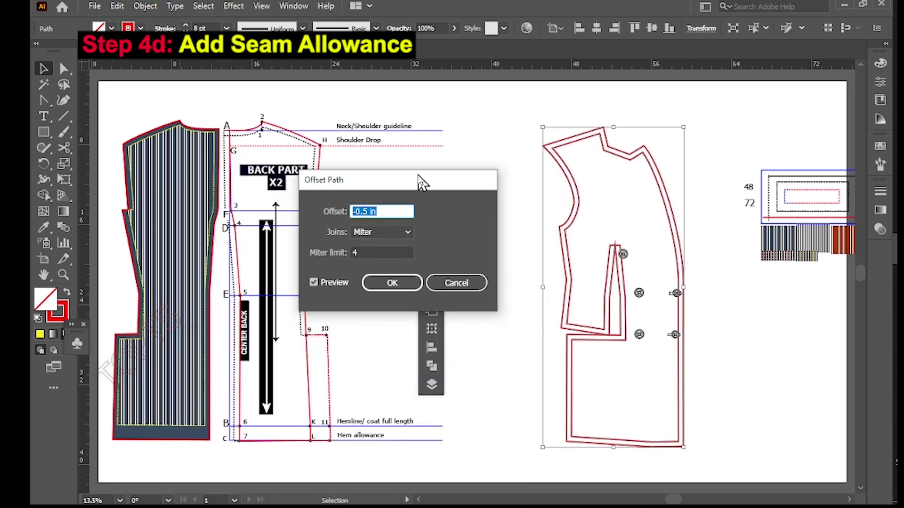
pyautogui.click(397, 283)
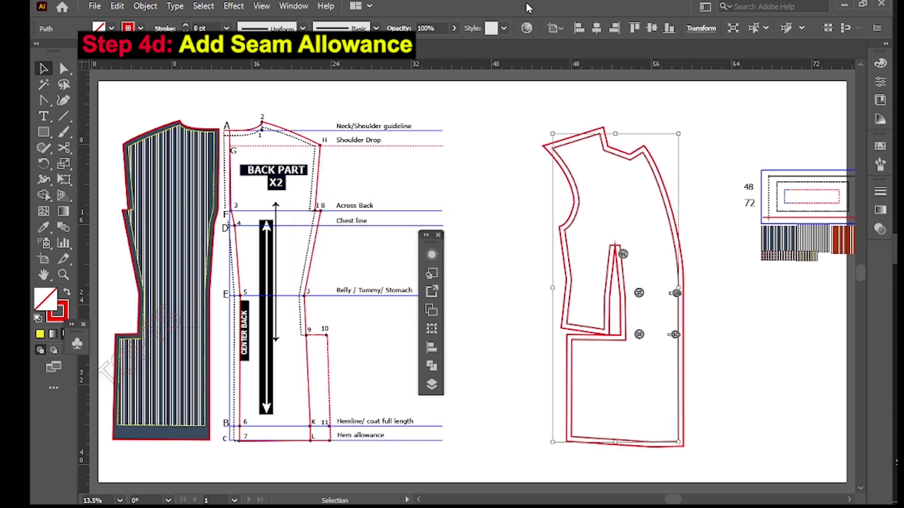
# Apply a bevel join to the inner seam line, and a round cap and round join to the outer front outline
pyautogui.click(880, 191)
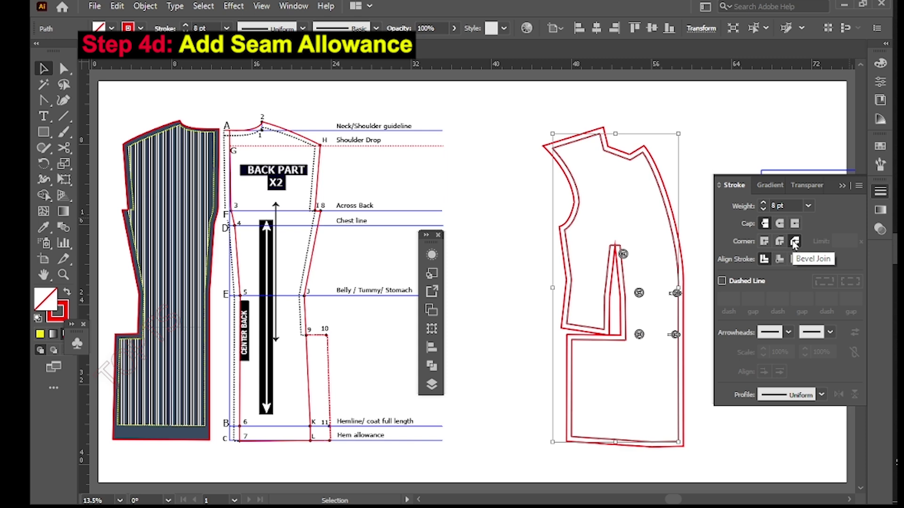
pyautogui.click(795, 241)
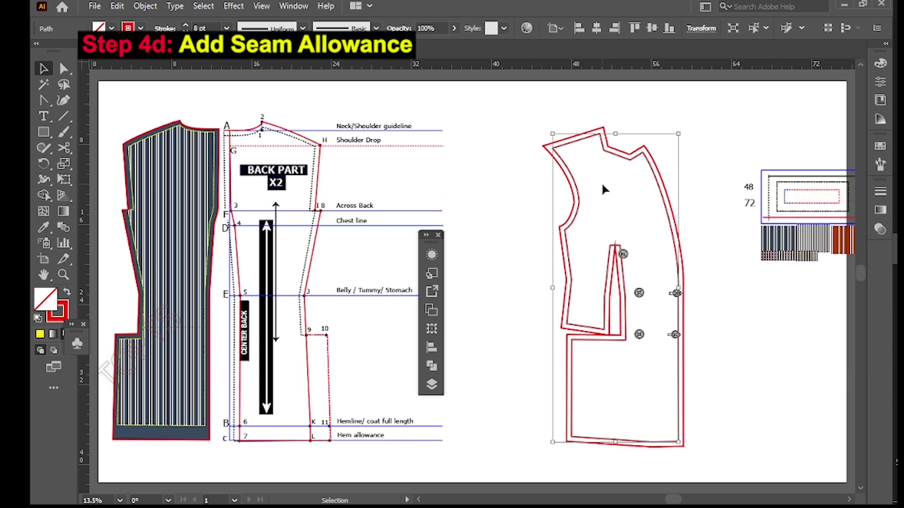
pyautogui.click(532, 147)
pyautogui.click(545, 147)
pyautogui.click(881, 192)
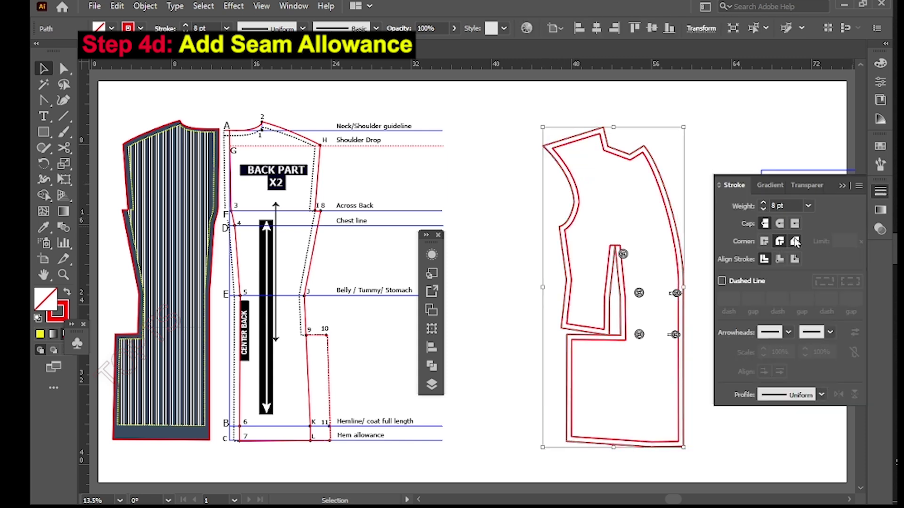
pyautogui.click(795, 242)
pyautogui.click(780, 225)
pyautogui.click(780, 242)
pyautogui.click(841, 185)
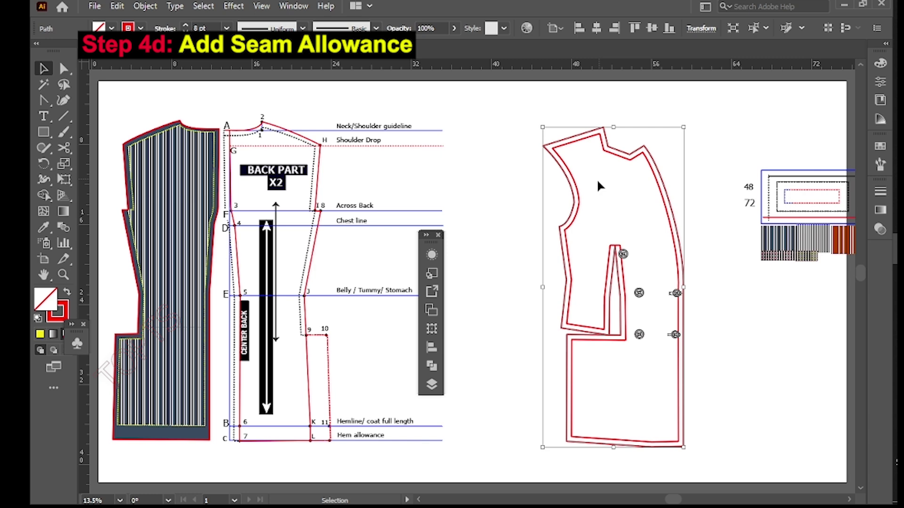
# Copy the black dotted seam line style from the back part onto the front's inner offset path with the Eyedropper
pyautogui.click(578, 202)
pyautogui.press('i')
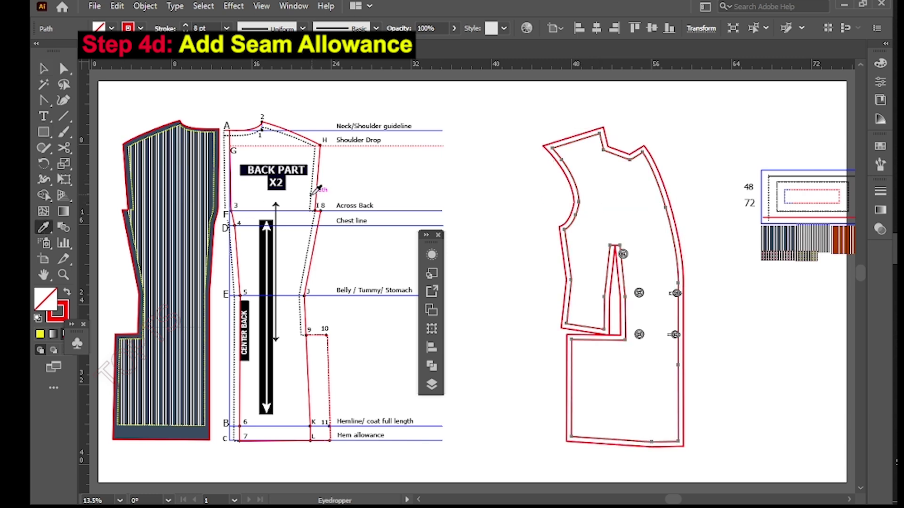
pyautogui.click(311, 192)
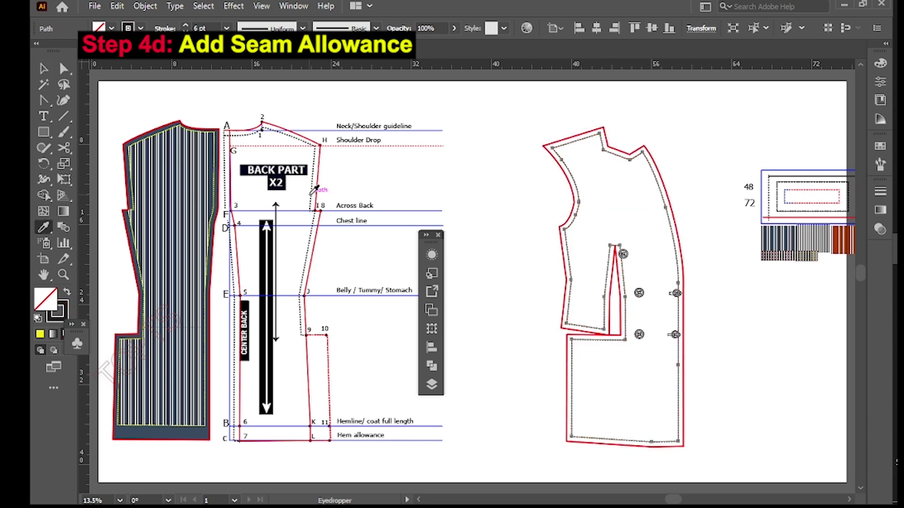
pyautogui.click(43, 73)
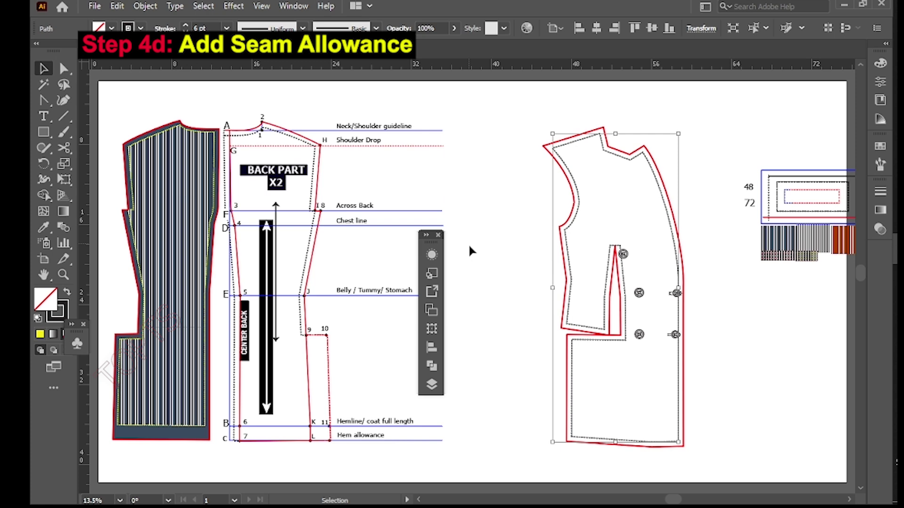
# Delete the dotted seam line's segments that run around the dart and along the waist cut
pyautogui.scroll(1, 619, 315)
pyautogui.click(627, 325)
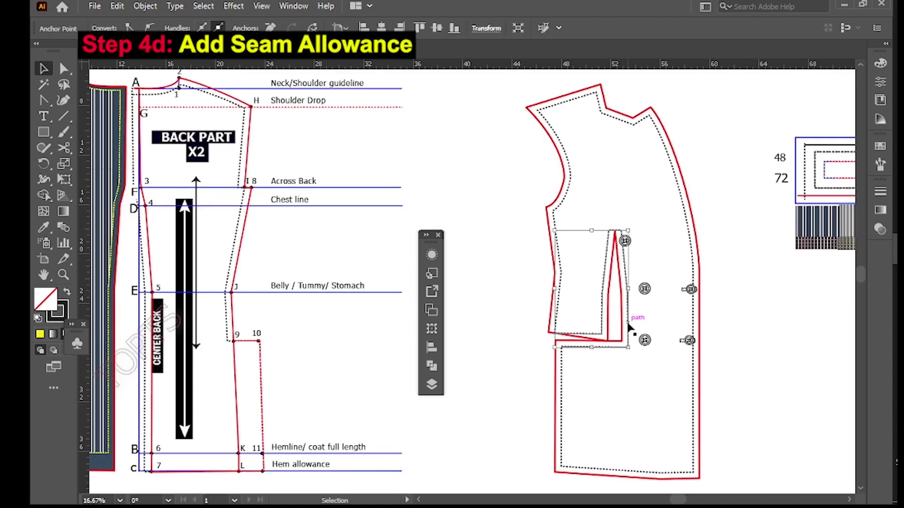
pyautogui.press('Delete')
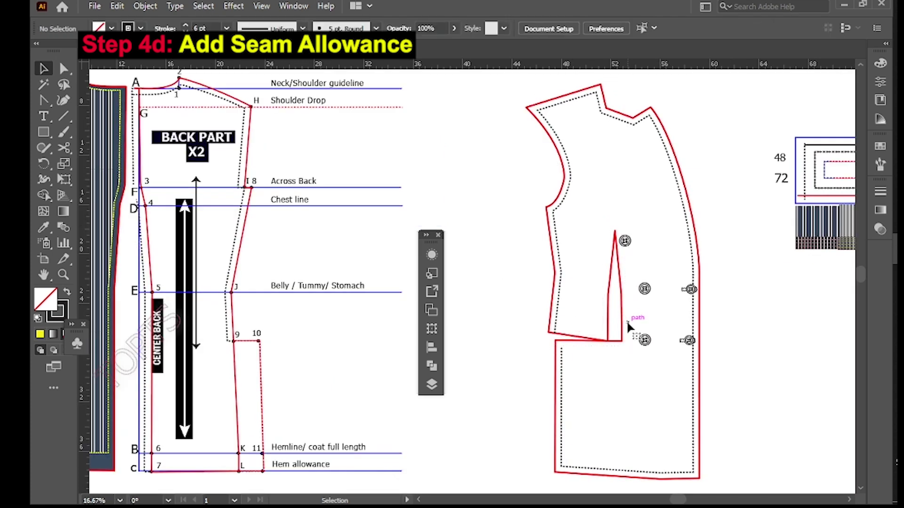
# Extend the open end of the lower side's dotted seam line up to the horizontal pocket edge
pyautogui.click(562, 353)
pyautogui.click(64, 70)
pyautogui.click(561, 348)
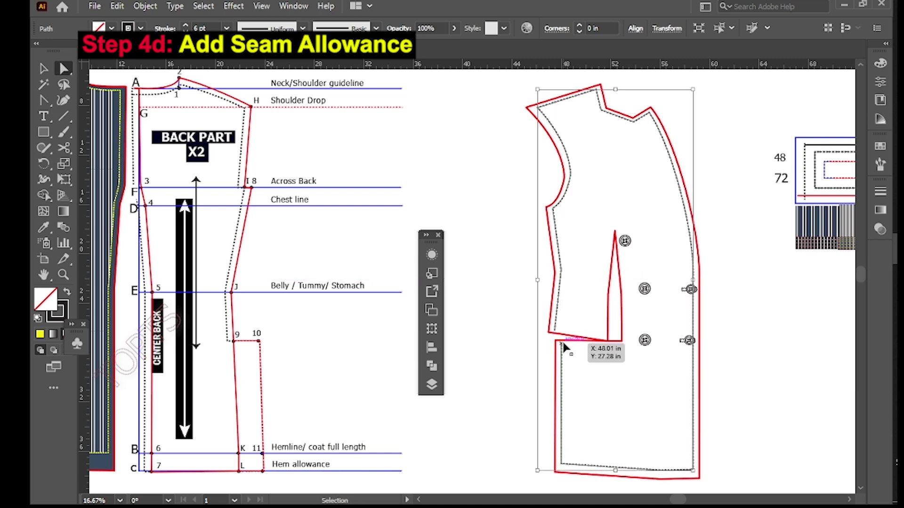
pyautogui.moveTo(561, 347); pyautogui.dragTo(562, 344)
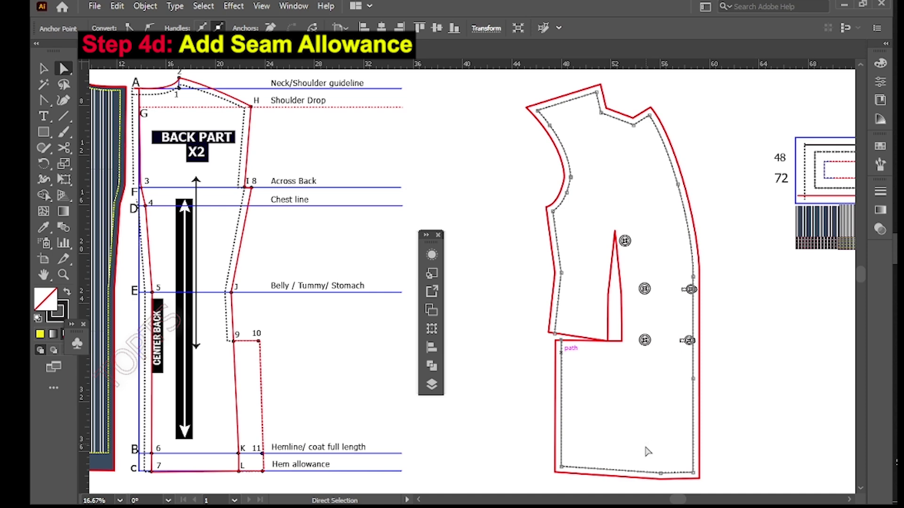
# Move the dotted seam line's hem anchors down 0.5 in onto the red hem edge
pyautogui.click(661, 475)
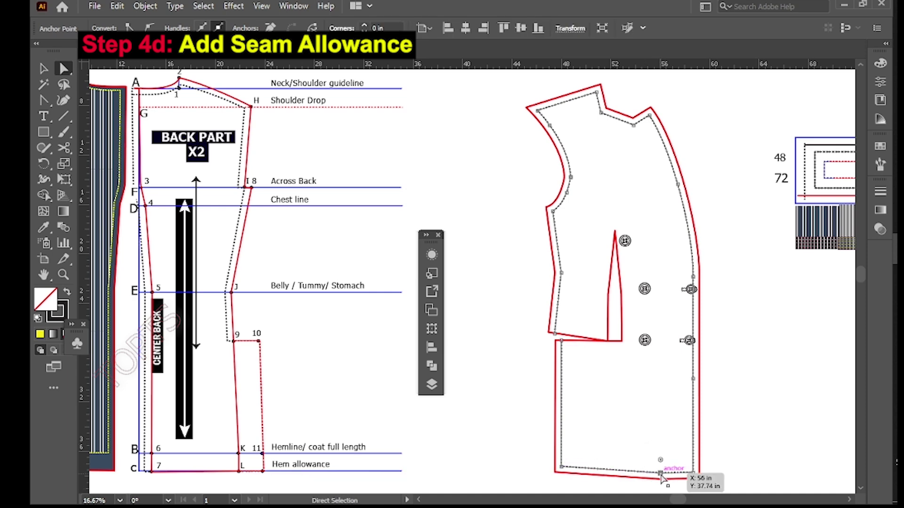
pyautogui.moveTo(661, 474); pyautogui.dragTo(695, 480)
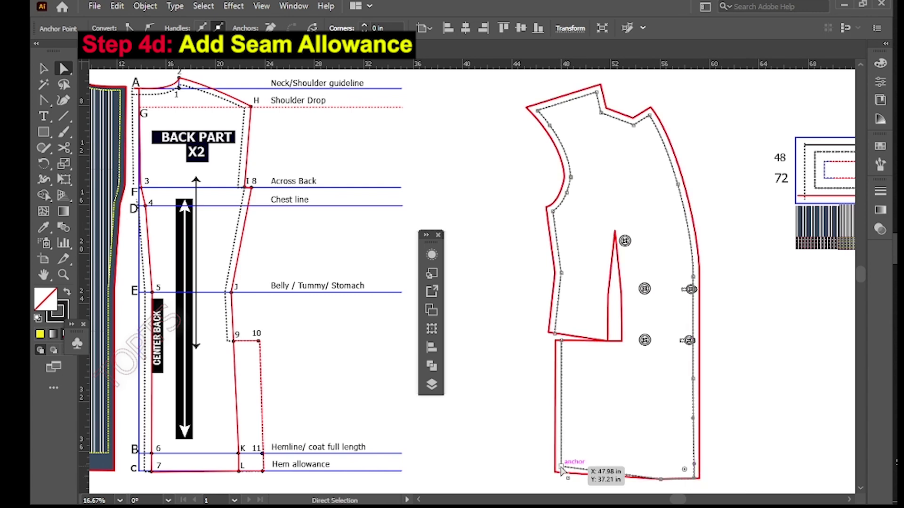
pyautogui.moveTo(562, 467); pyautogui.dragTo(561, 476)
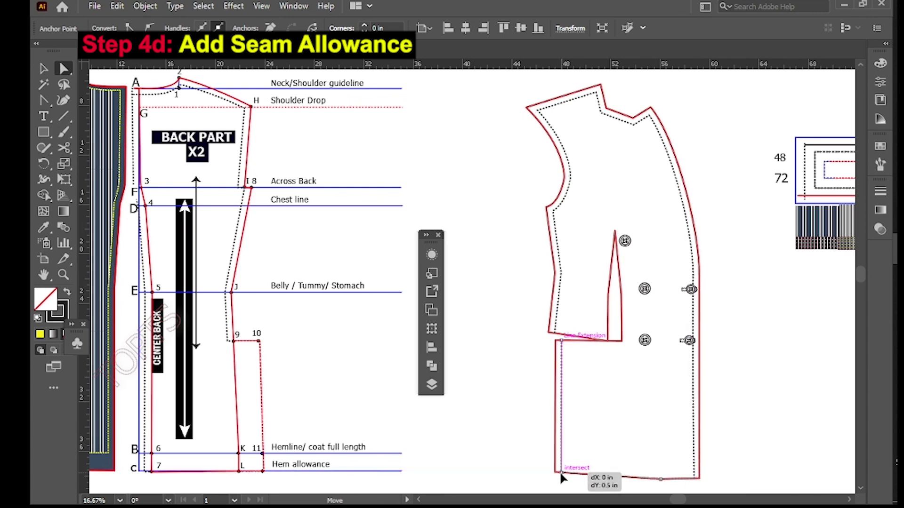
pyautogui.moveTo(561, 477); pyautogui.dragTo(561, 478)
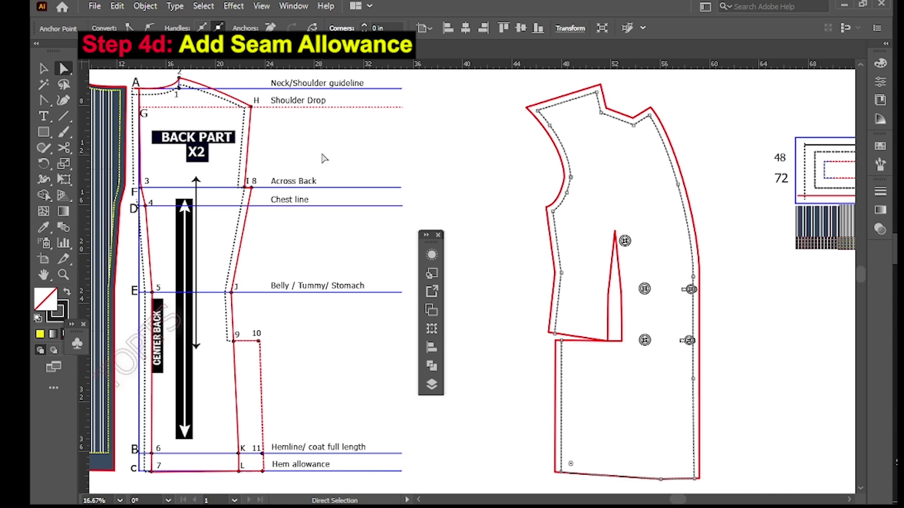
# Apply the dark pinstripe fabric swatch's fill and stroke to the red front panel outline with the Eyedropper
pyautogui.click(44, 68)
pyautogui.click(560, 206)
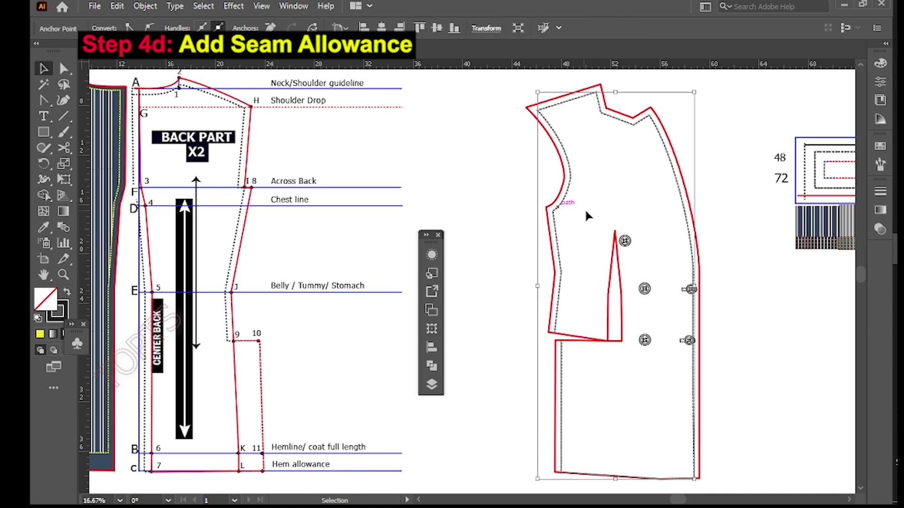
pyautogui.click(589, 198)
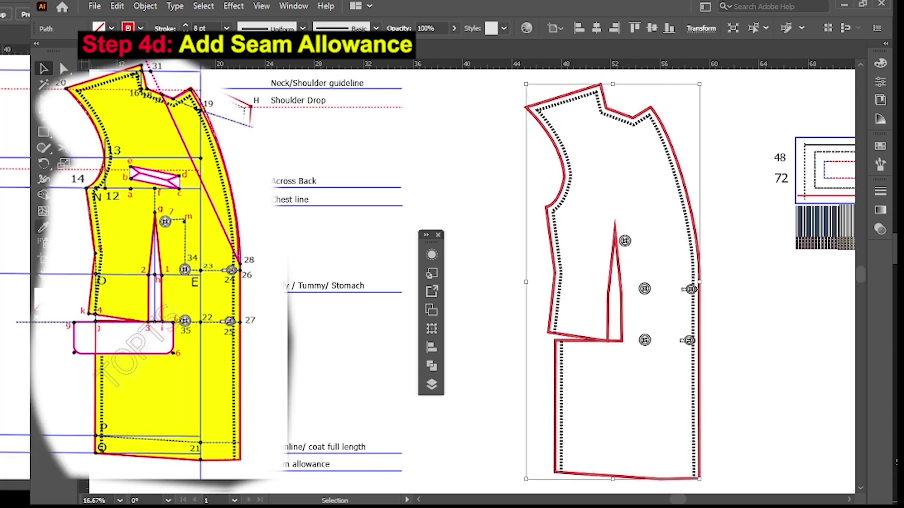
pyautogui.click(44, 228)
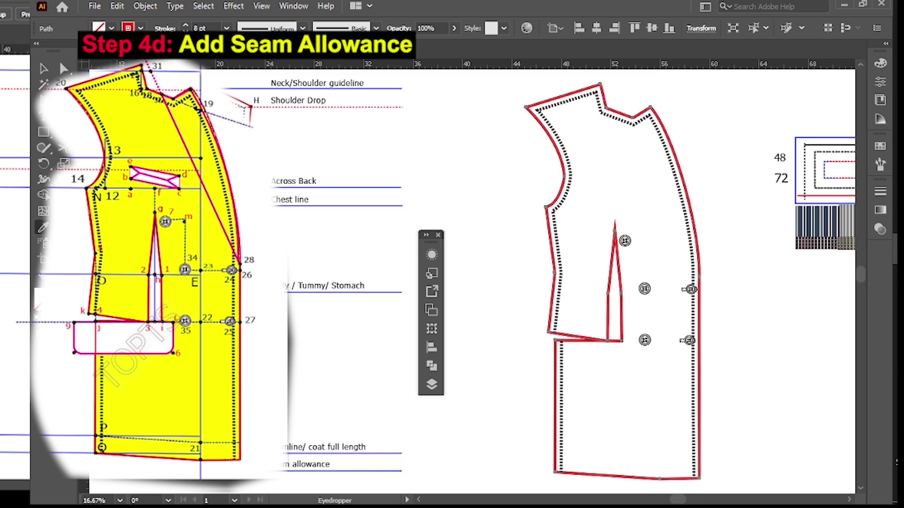
pyautogui.click(817, 221)
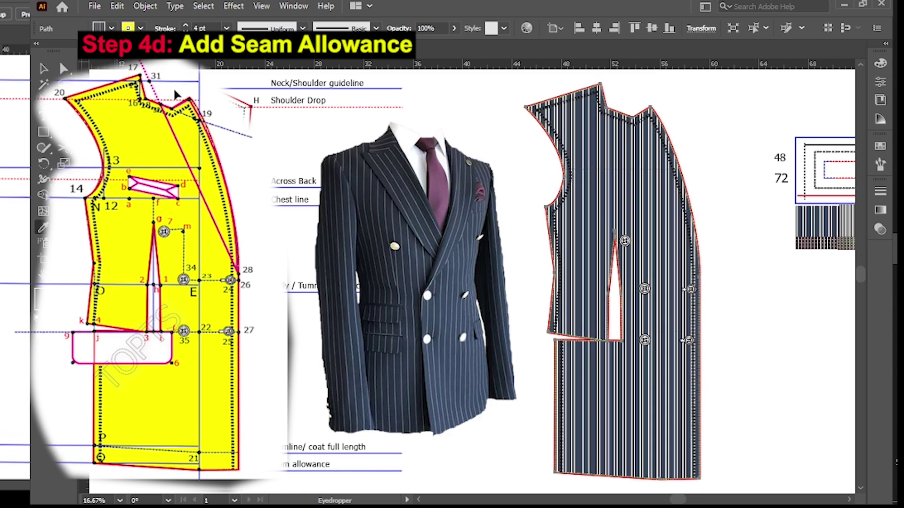
# Show the Layers panel and move it onto the canvas beside the pattern
pyautogui.press('F7')
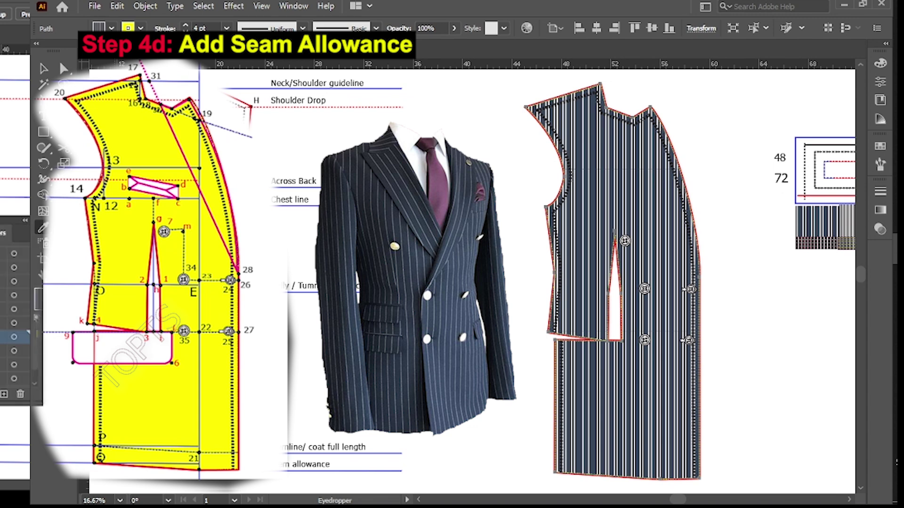
pyautogui.moveTo(0, 220); pyautogui.dragTo(2, 207)
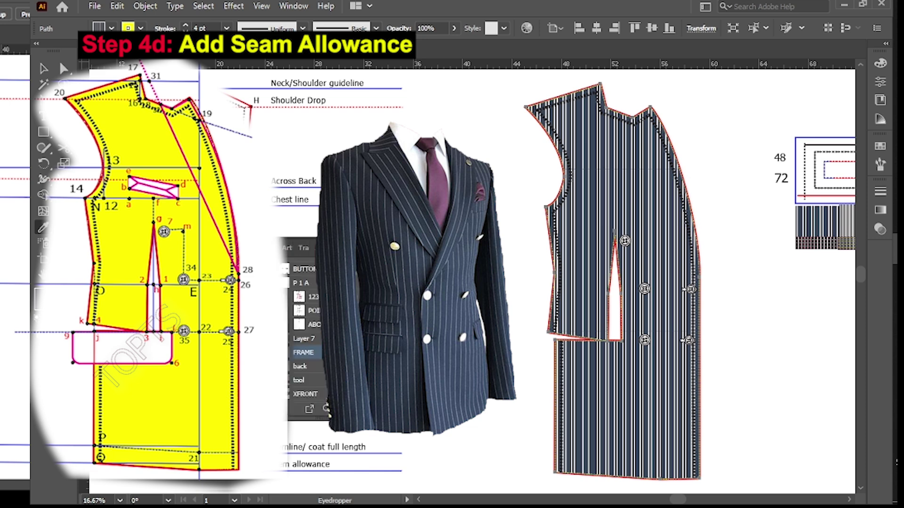
pyautogui.press('F7')
pyautogui.moveTo(0, 206); pyautogui.dragTo(251, 237)
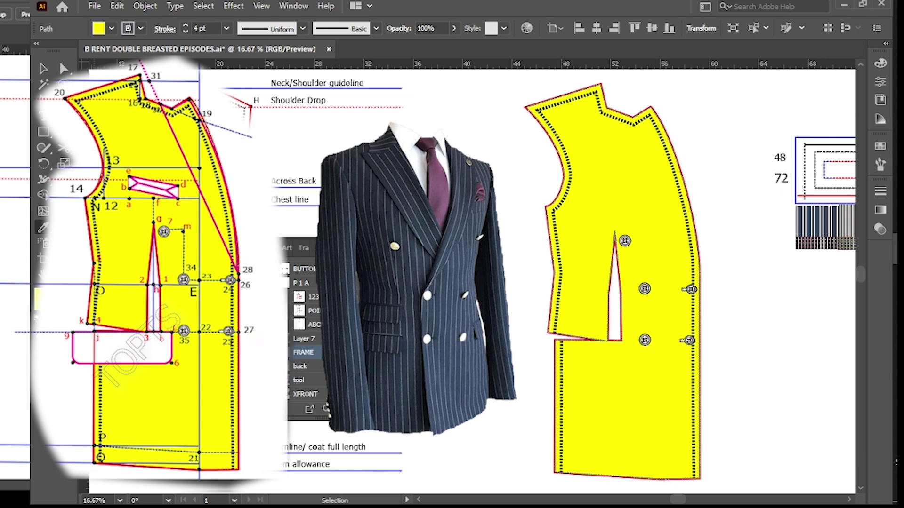
# Sample a new appearance for the selected yellow-filled front panel with the Eyedropper
pyautogui.press('i')
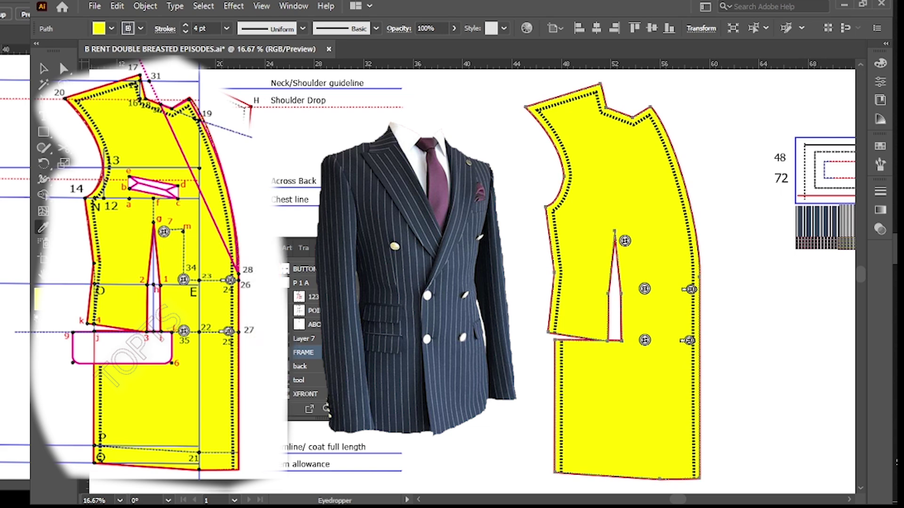